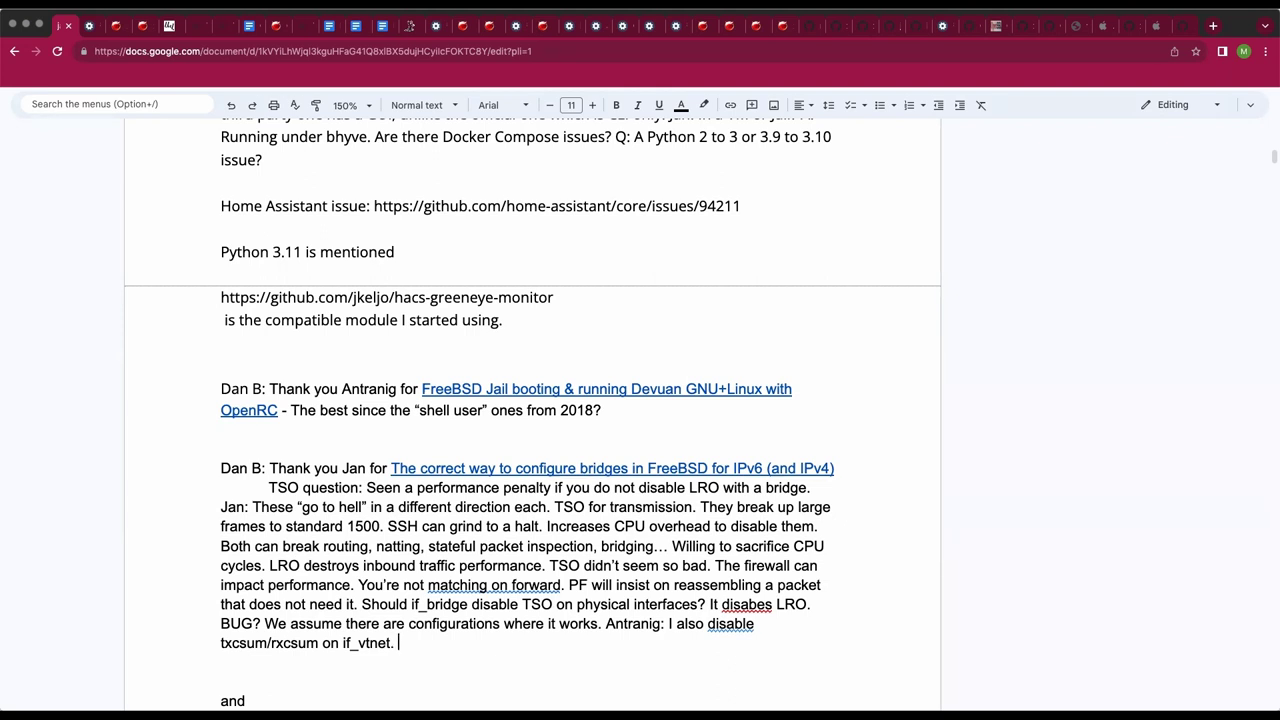
# Correct 'disabes' to 'disables' and add 'Maybe set the sysctl to disable checksumming on the interface.'
pyautogui.click(757, 605)
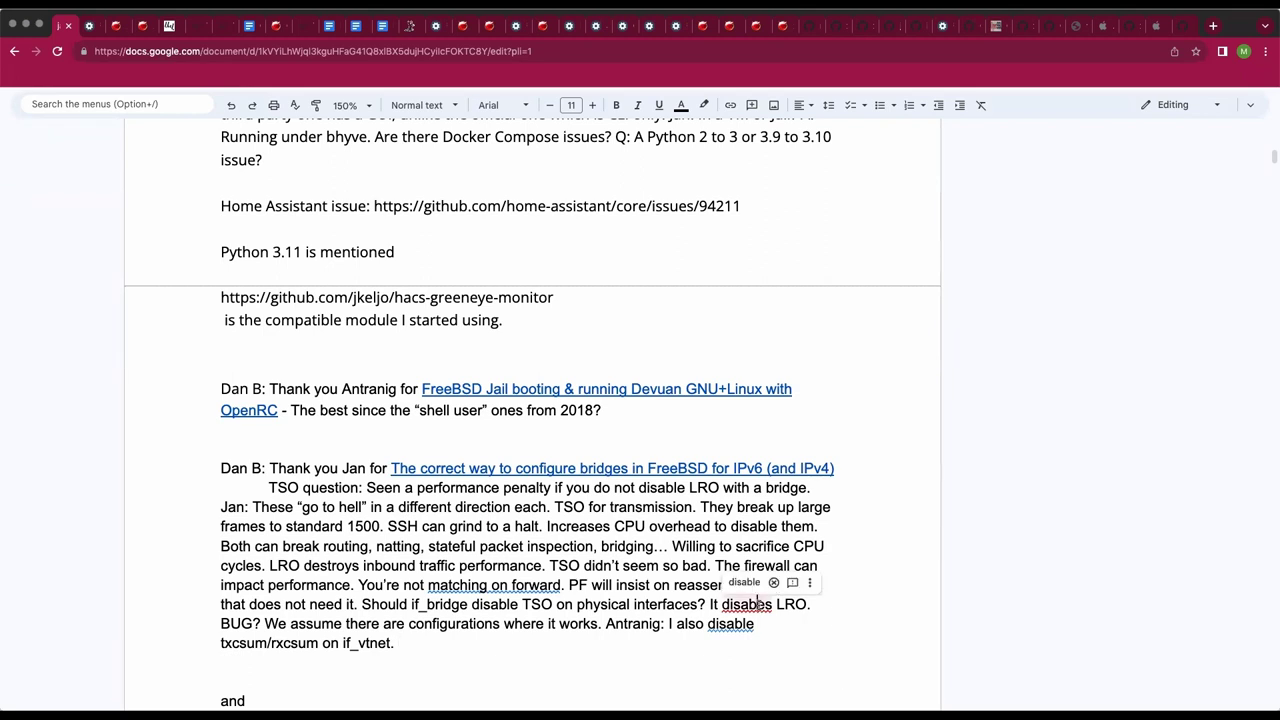
pyautogui.write('l')
pyautogui.click(398, 643)
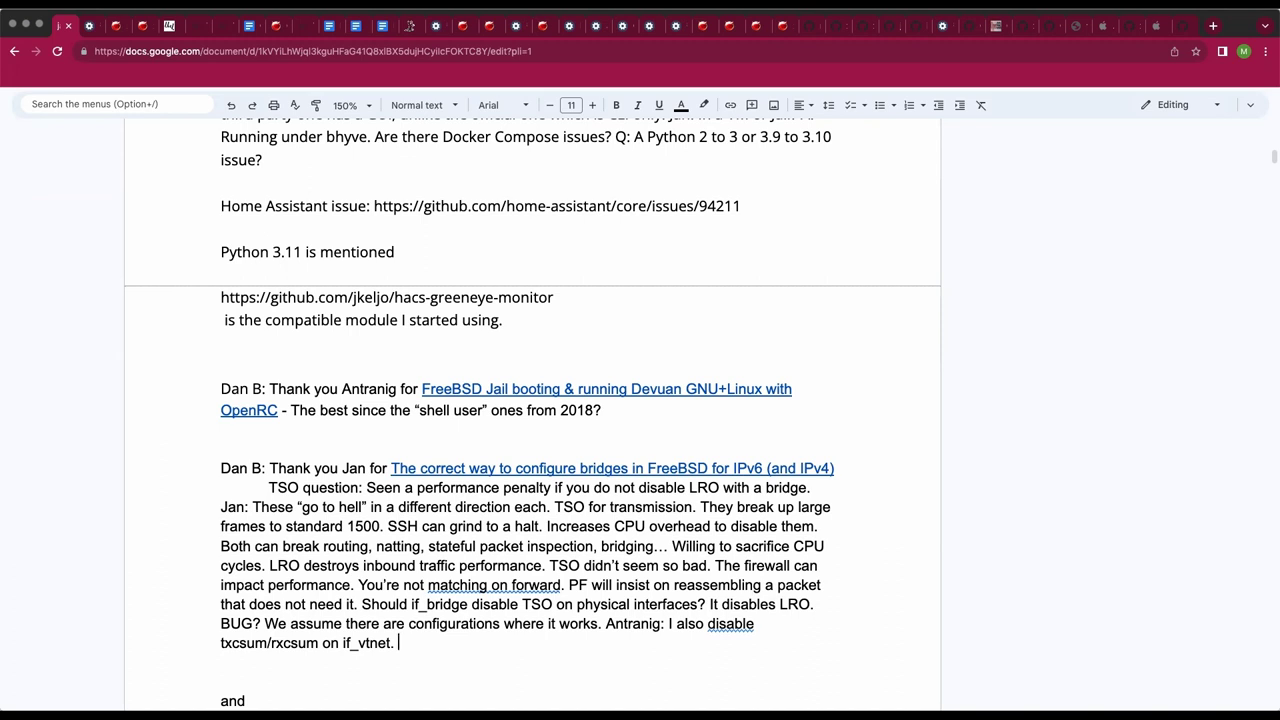
pyautogui.write('Maybe set the sysctl ')
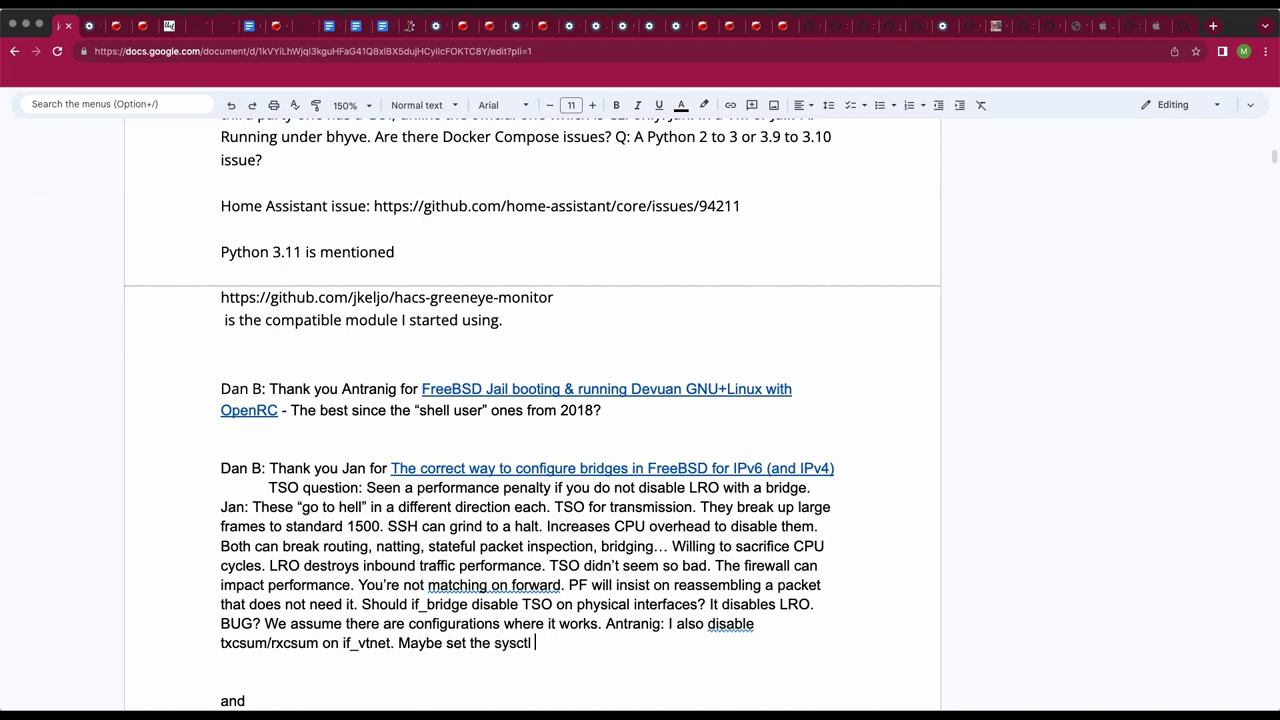
pyautogui.write('to disable check')
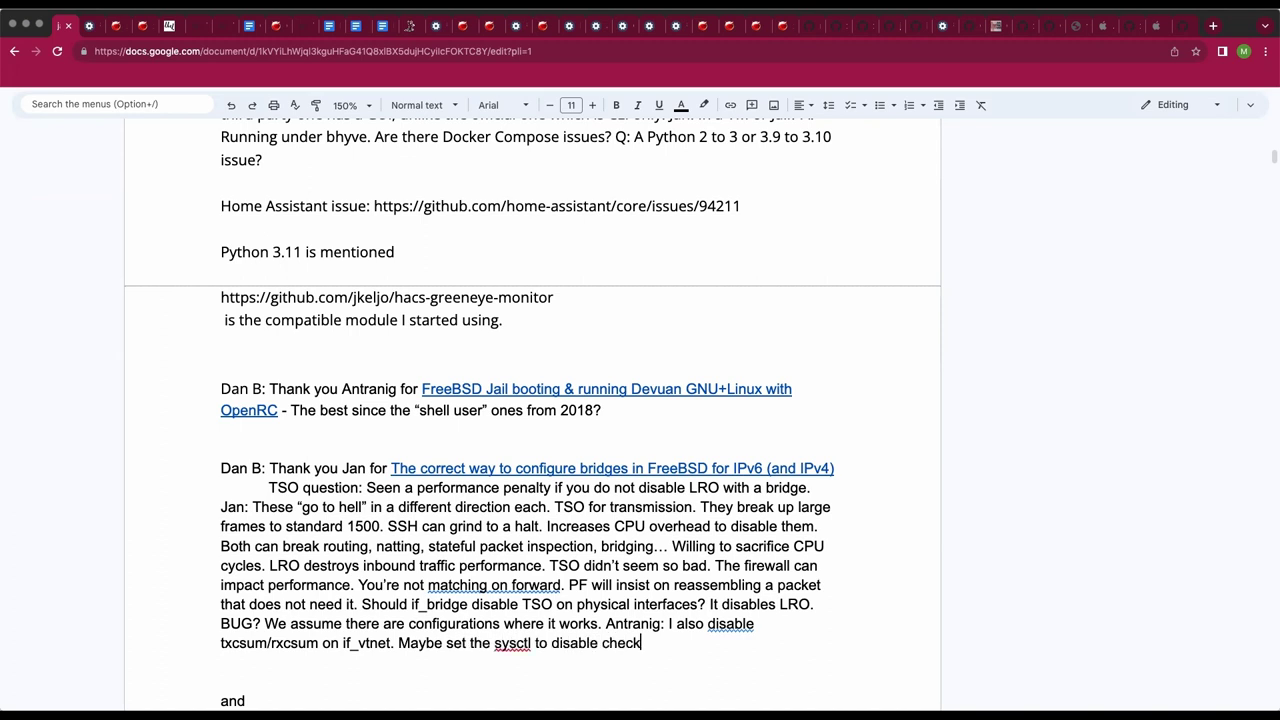
pyautogui.write('summing on the virtio')
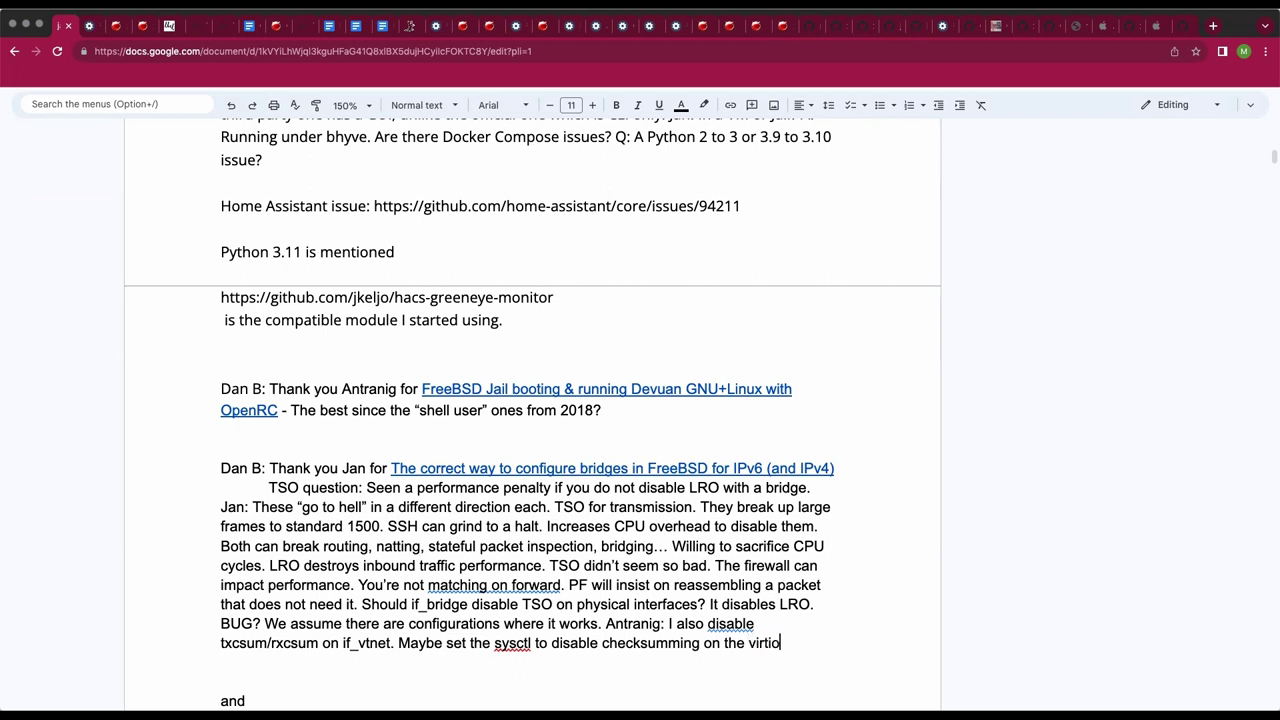
pyautogui.press('BackSpace')
pyautogui.press('BackSpace')
pyautogui.press('BackSpace')
pyautogui.press('BackSpace')
# Append a '(VT WAS IT?)' query after the sentence and colour it red
pyautogui.press('BackSpace')
pyautogui.press('BackSpace')
pyautogui.write('interface.')
pyautogui.doubleClick(776, 645)
pyautogui.click(825, 643)
pyautogui.write('(T')
pyautogui.press('BackSpace')
pyautogui.write('VT WAS IT?')
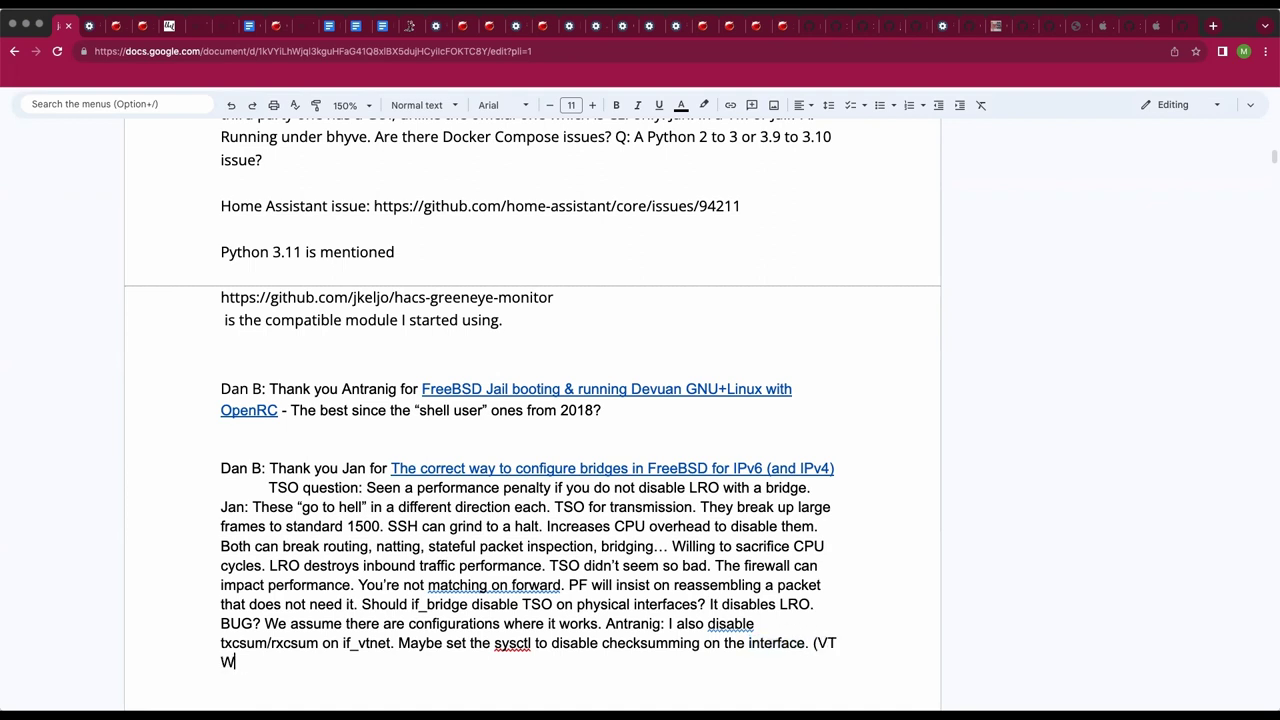
pyautogui.write(')')
pyautogui.press('Left')
pyautogui.hotkey('shift', 'Left')
pyautogui.hotkey('shift', 'Left')
pyautogui.hotkey('shift', 'Left')
pyautogui.hotkey('shift', 'Left')
pyautogui.hotkey('shift', 'Left')
pyautogui.hotkey('shift', 'Left')
pyautogui.hotkey('shift', 'Left')
pyautogui.hotkey('shift', 'Left')
pyautogui.hotkey('shift', 'Left')
pyautogui.hotkey('shift', 'Left')
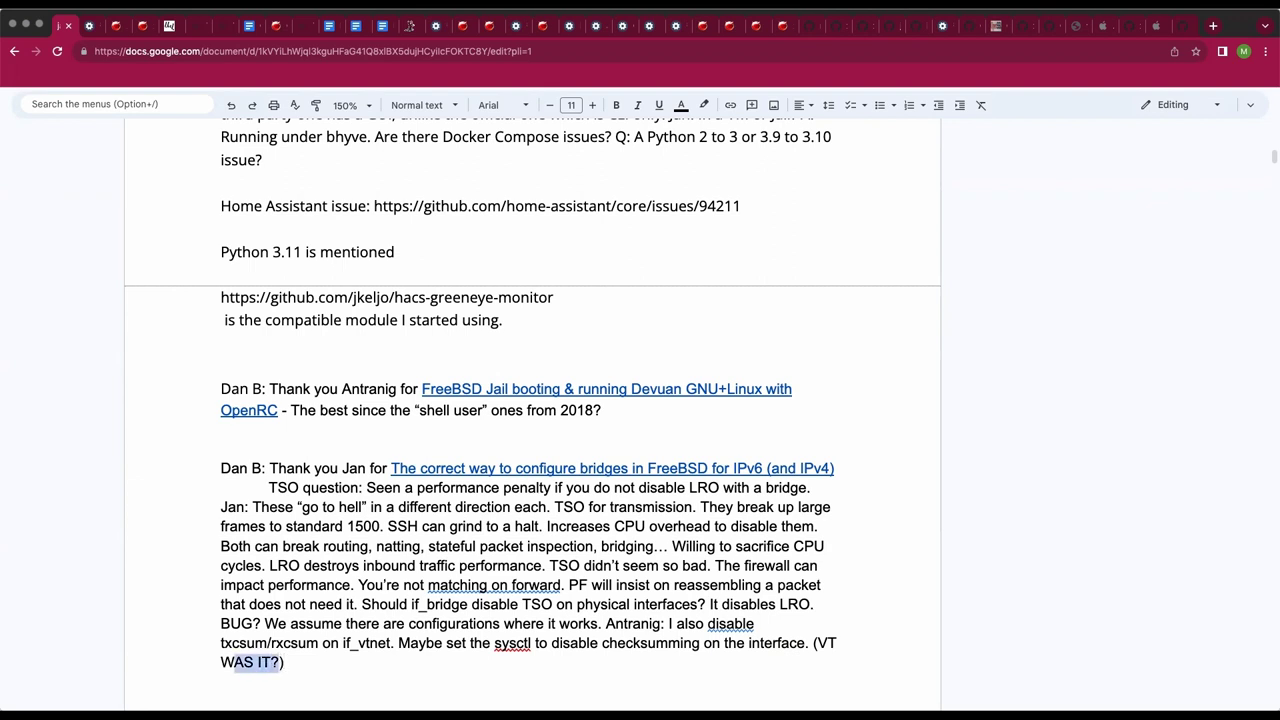
pyautogui.hotkey('shift', 'Left')
pyautogui.click(681, 106)
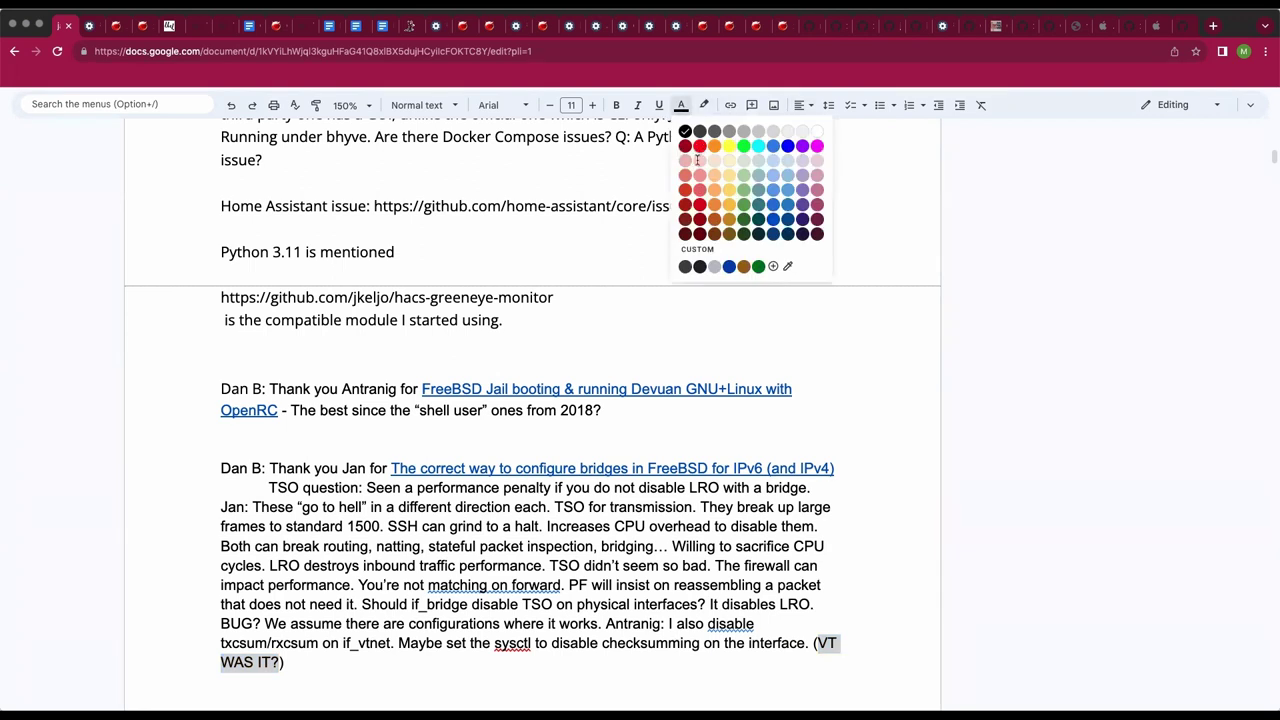
pyautogui.click(698, 150)
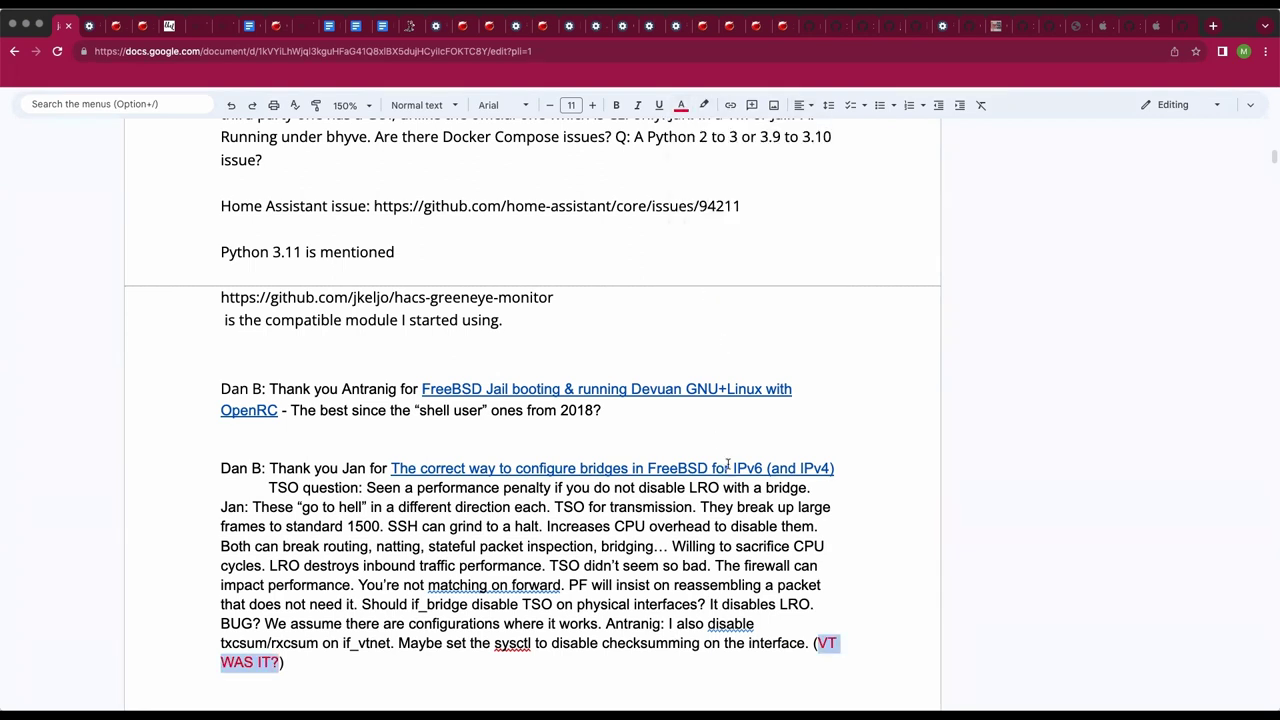
# Replace 'interface' with 'VNET device' and delete the '(VT WAS IT?)' note
pyautogui.doubleClick(757, 641)
pyautogui.press('Left')
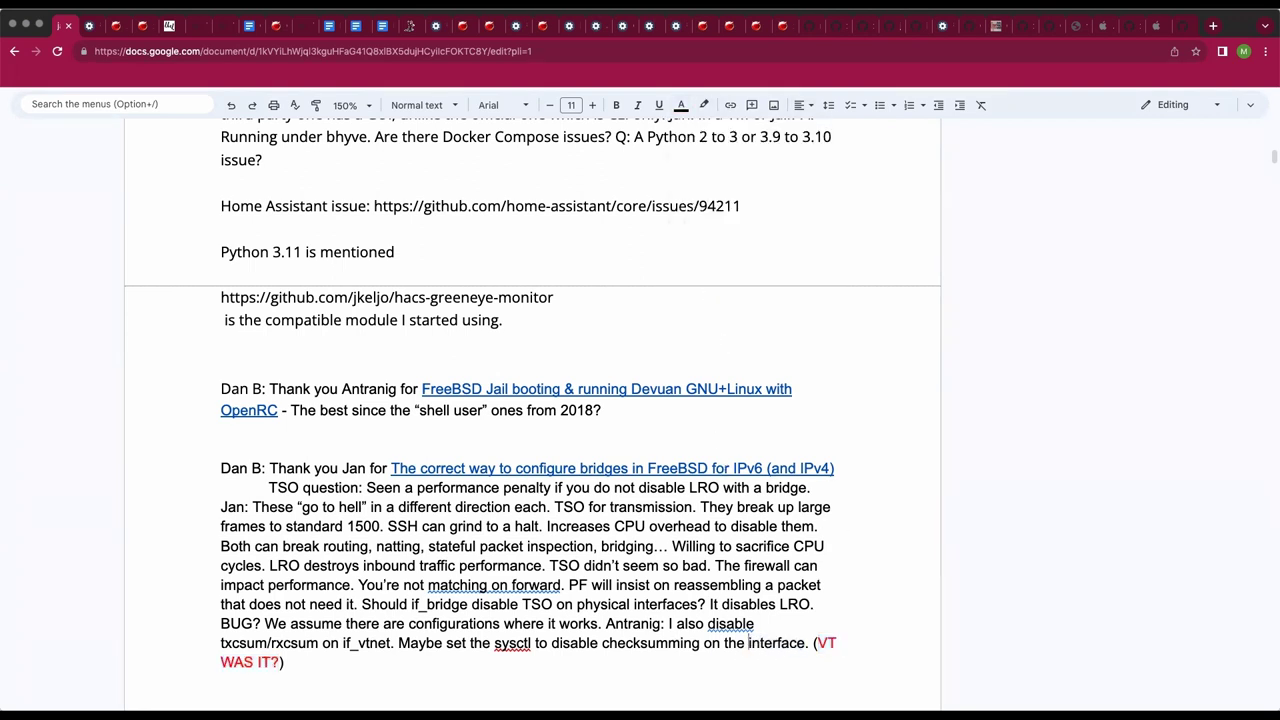
pyautogui.doubleClick(772, 643)
pyautogui.write('VNET device')
pyautogui.press('Down')
pyautogui.hotkey('shift', 'Home')
pyautogui.press('BackSpace')
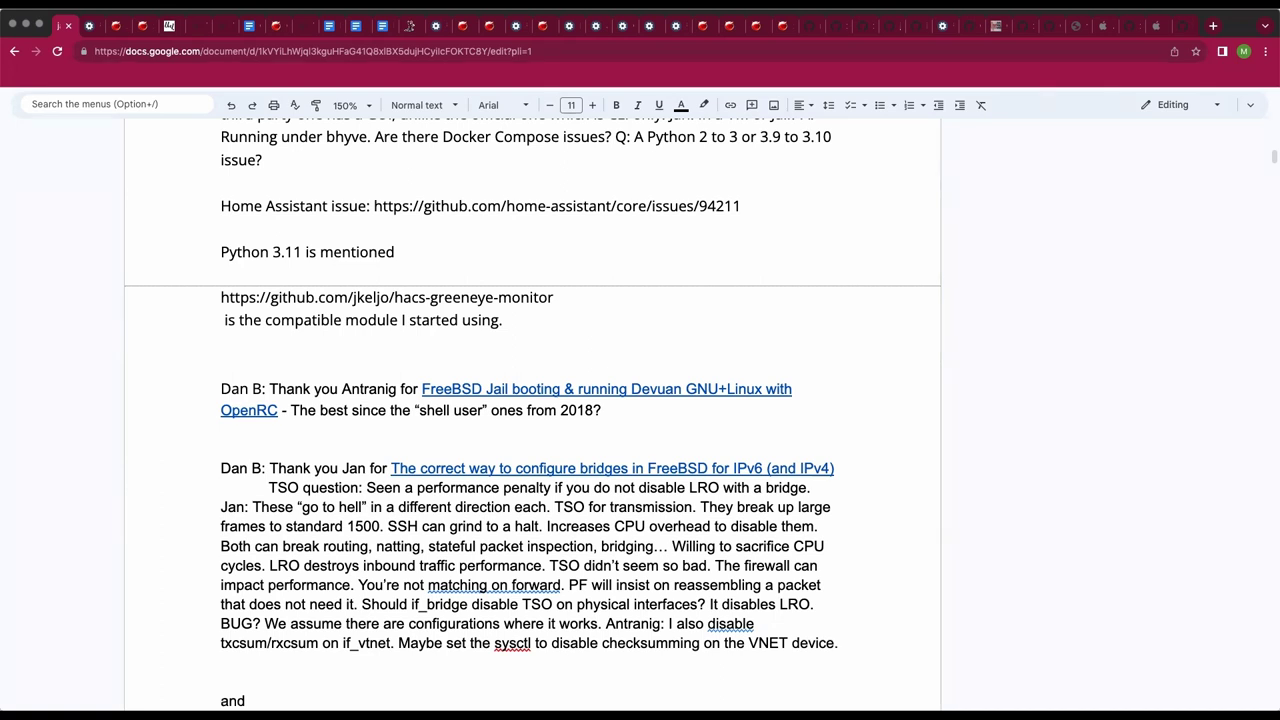
# Add a new line attributed to a team member: 'An edge device probably doesn't need a bridge.'
pyautogui.press('Down')
pyautogui.press('Down')
pyautogui.press('Down')
pyautogui.press('Down')
pyautogui.press('Down')
pyautogui.press('Down')
pyautogui.press('Down')
pyautogui.press('Down')
pyautogui.press('Down')
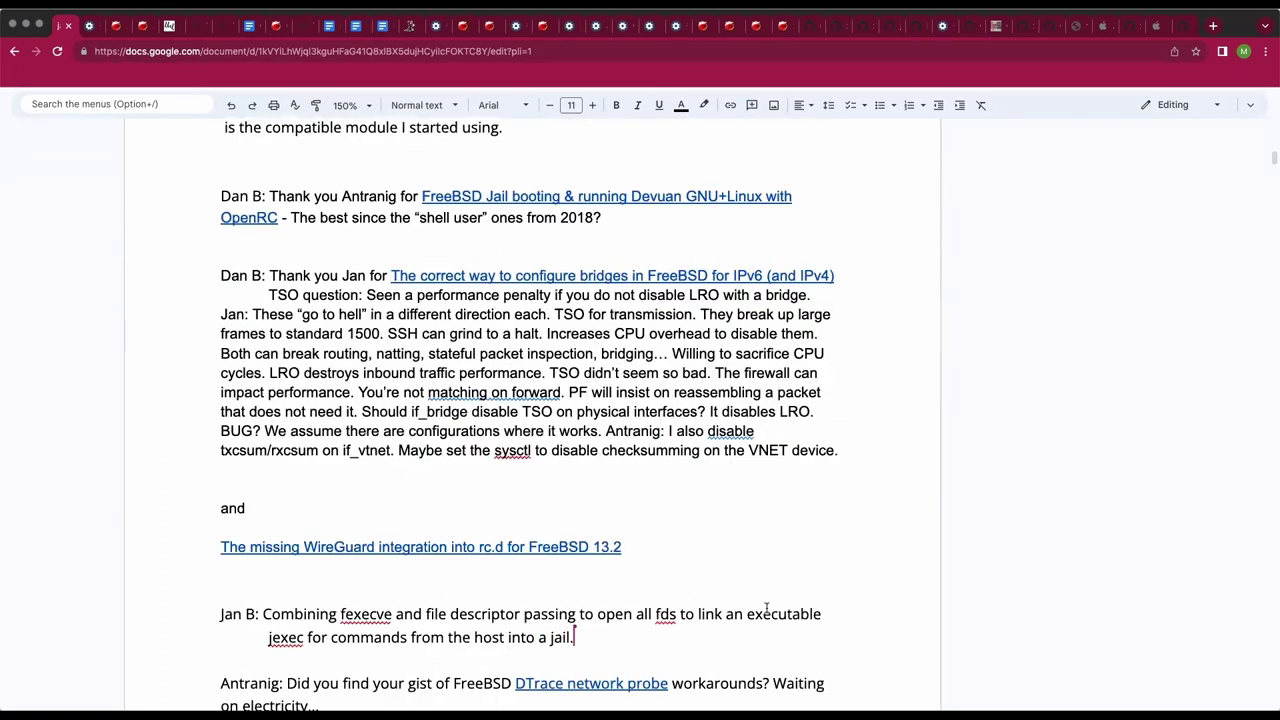
pyautogui.scroll(-1, 790, 600)
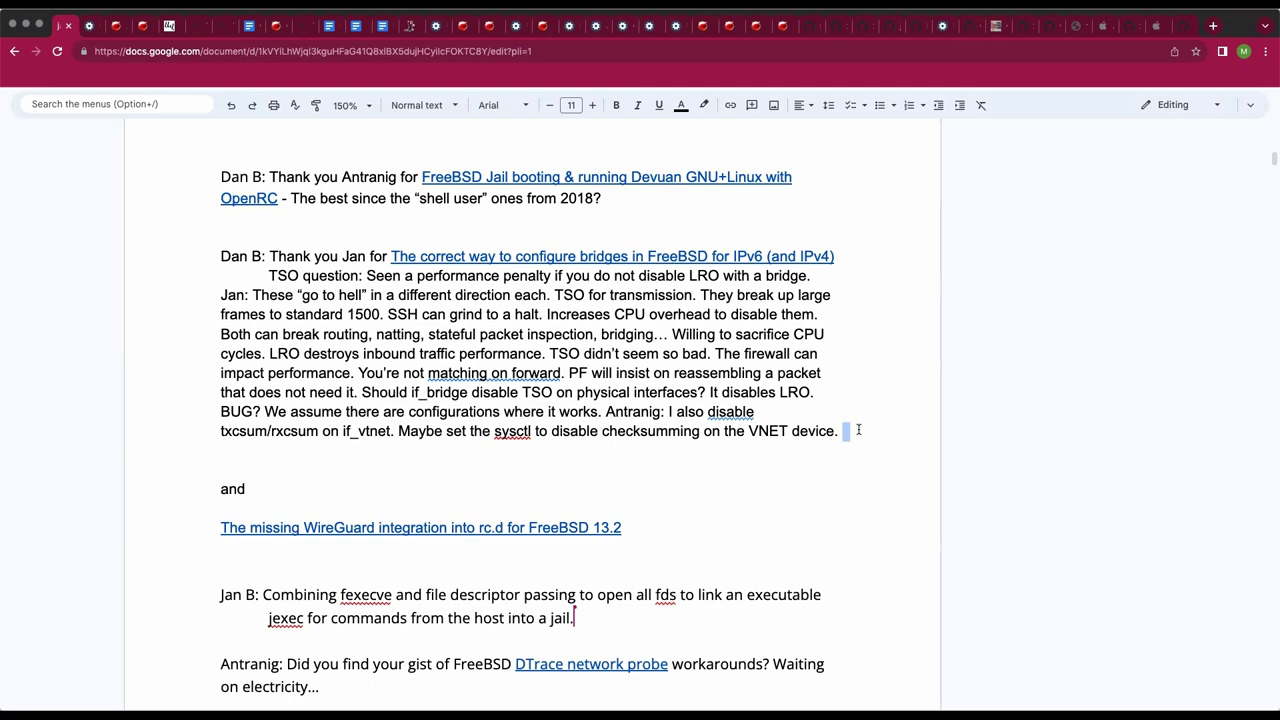
pyautogui.press('Return')
pyautogui.write('Dan B:')
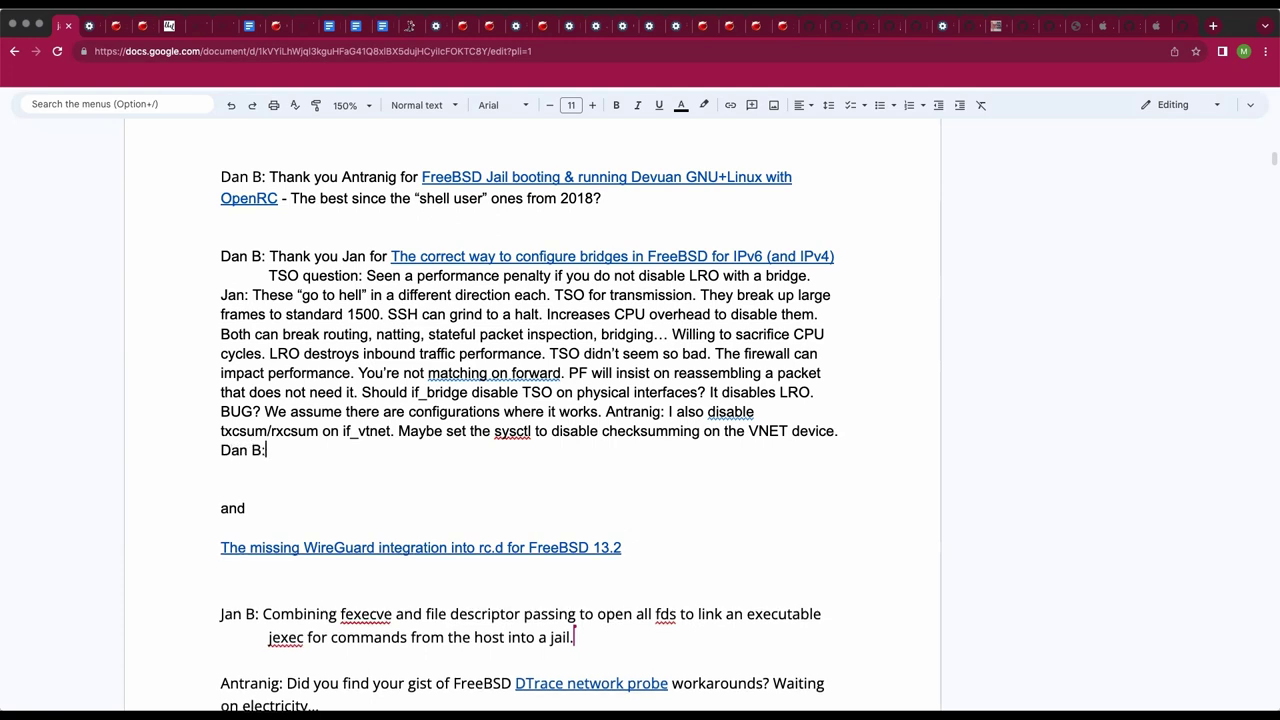
pyautogui.press('BackSpace')
pyautogui.press('BackSpace')
pyautogui.press('BackSpace')
pyautogui.press('BackSpace')
pyautogui.write('ien')
pyautogui.press('BackSpace')
pyautogui.write('l: An edge device pro')
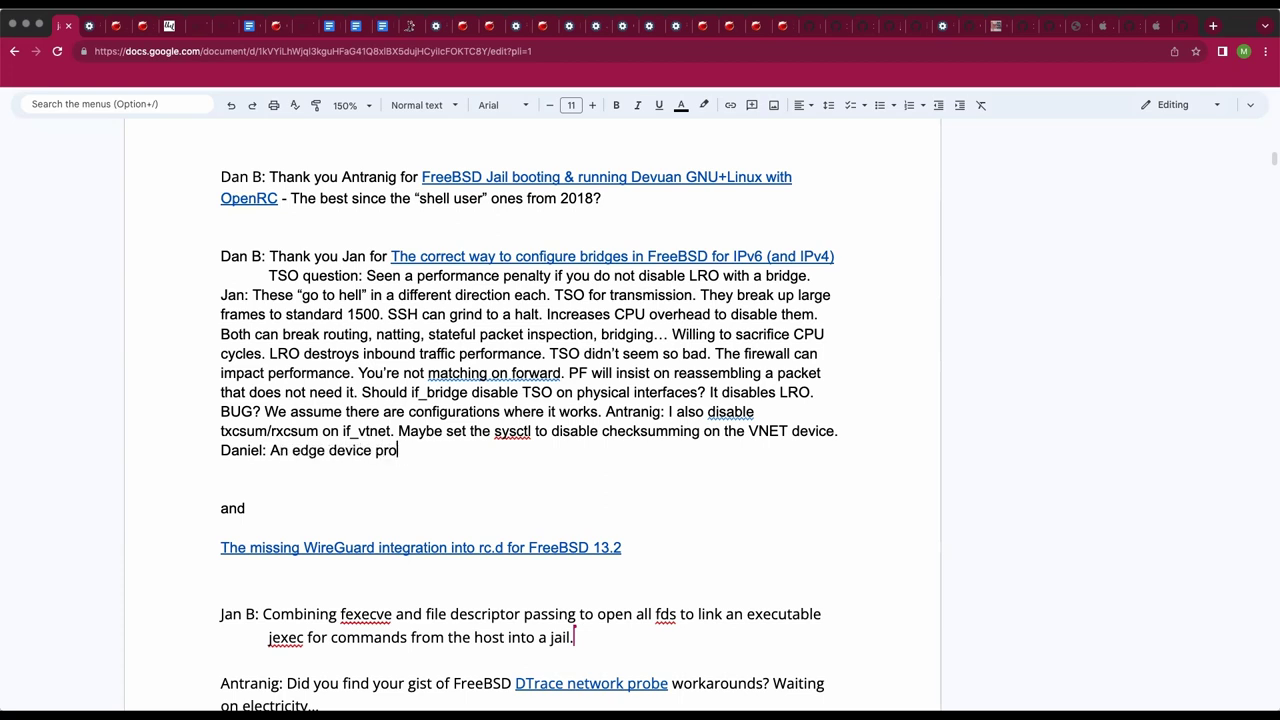
pyautogui.write("bably doesn't need a bridge.")
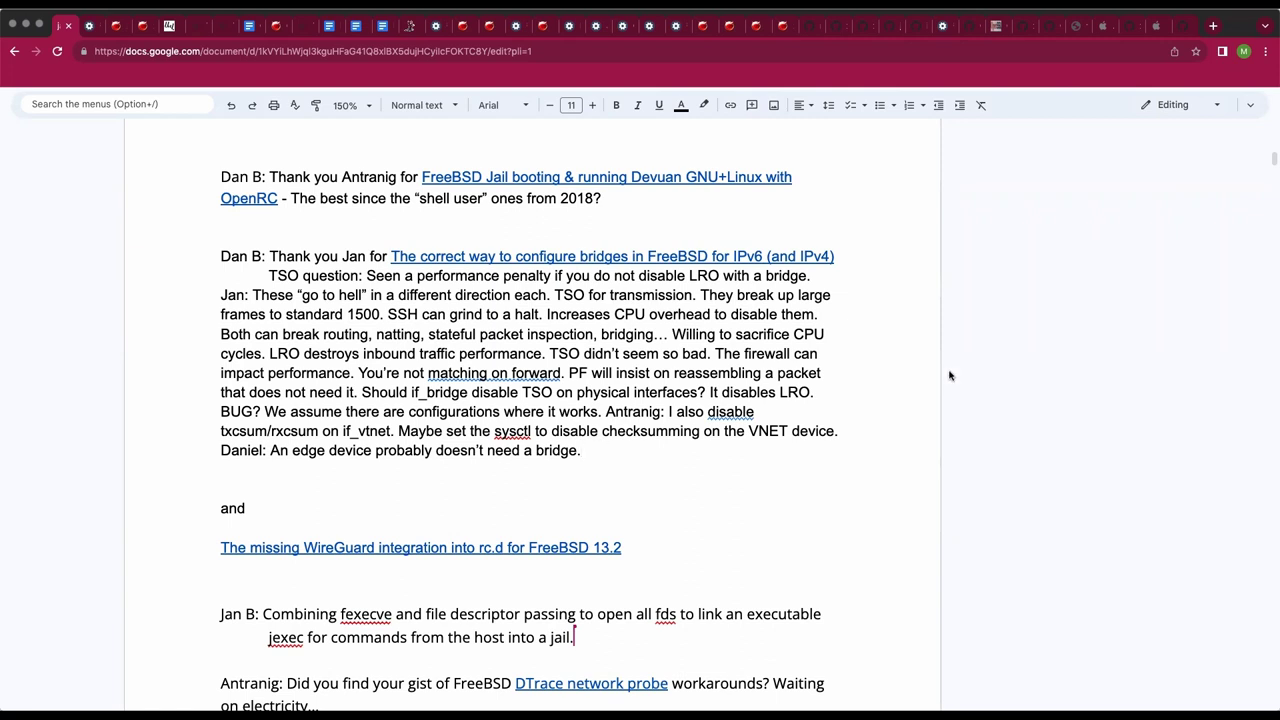
# Insert the pasted sysctl setting in parentheses after 'VNET device'
pyautogui.click(835, 432)
pyautogui.write('(.')
pyautogui.write('sysctl hw.vnet.lro_disable=0')
pyautogui.write(')')
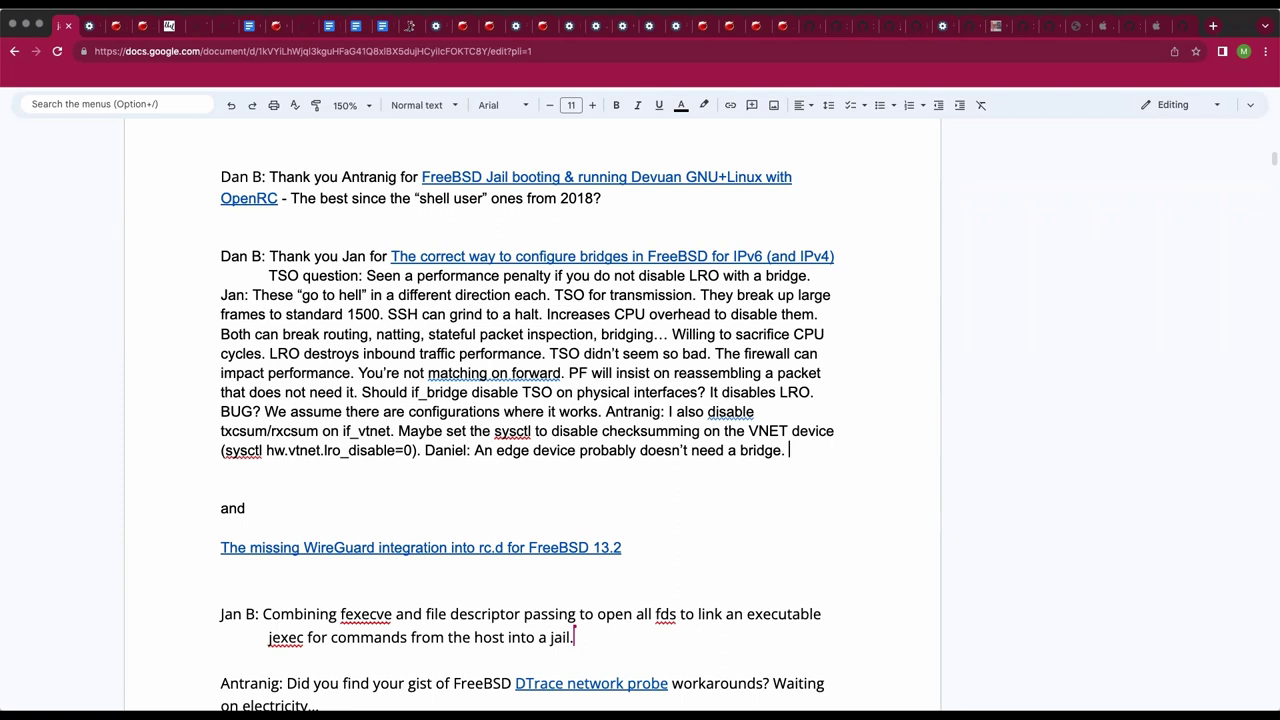
# Add 'Your routing daemon like bird2 could re-announce via a pattern. Assuming your team knows dynamic routing.'
pyautogui.write('Your rout')
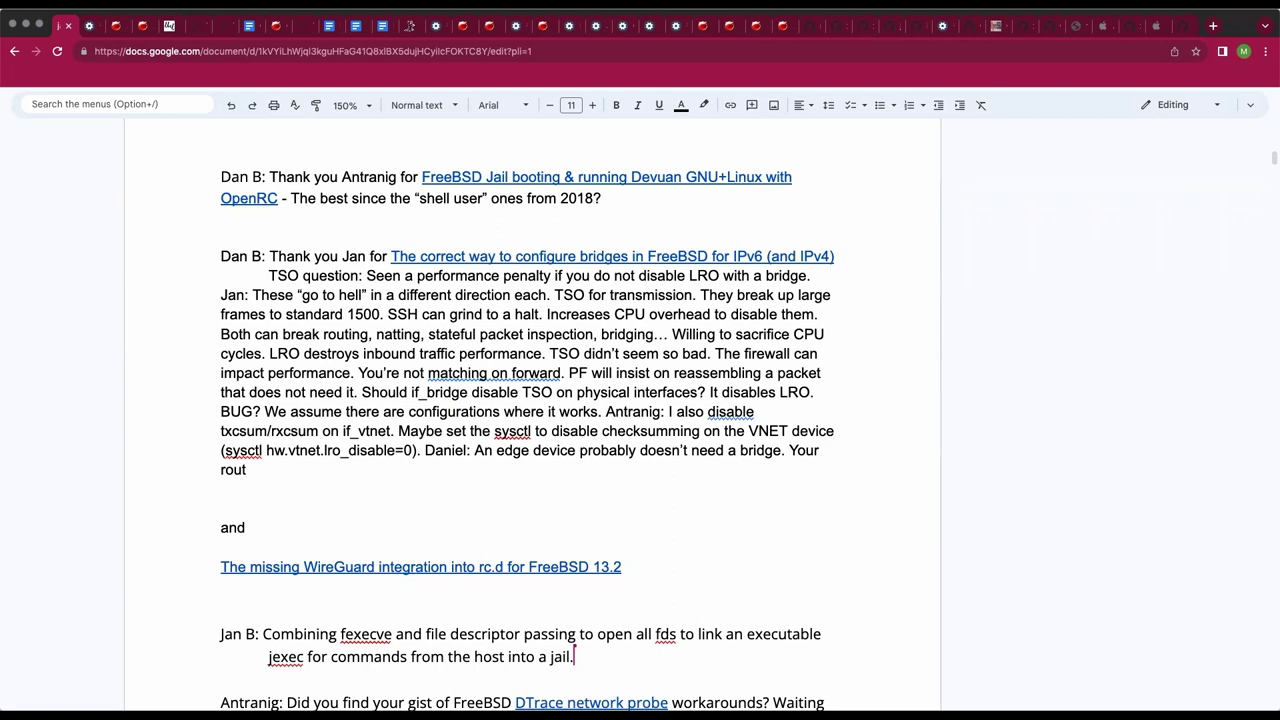
pyautogui.write('ing daemon like ')
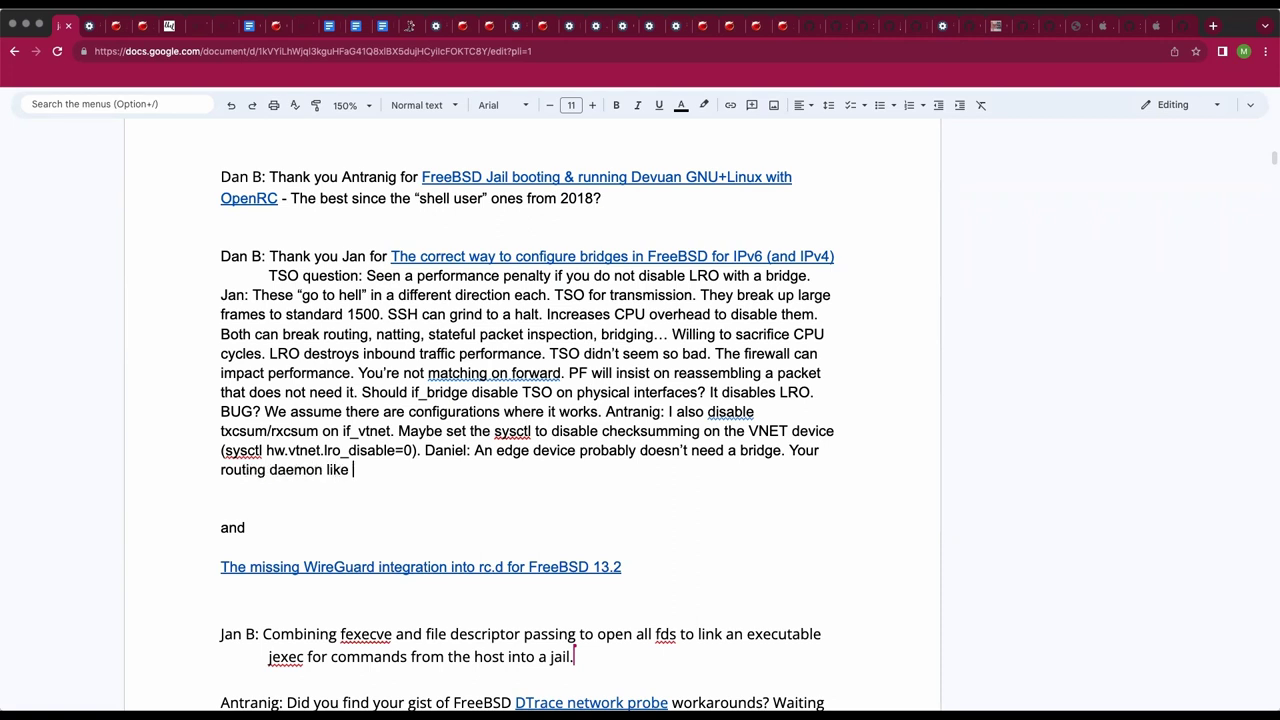
pyautogui.write('bird2 could re-accounce via ')
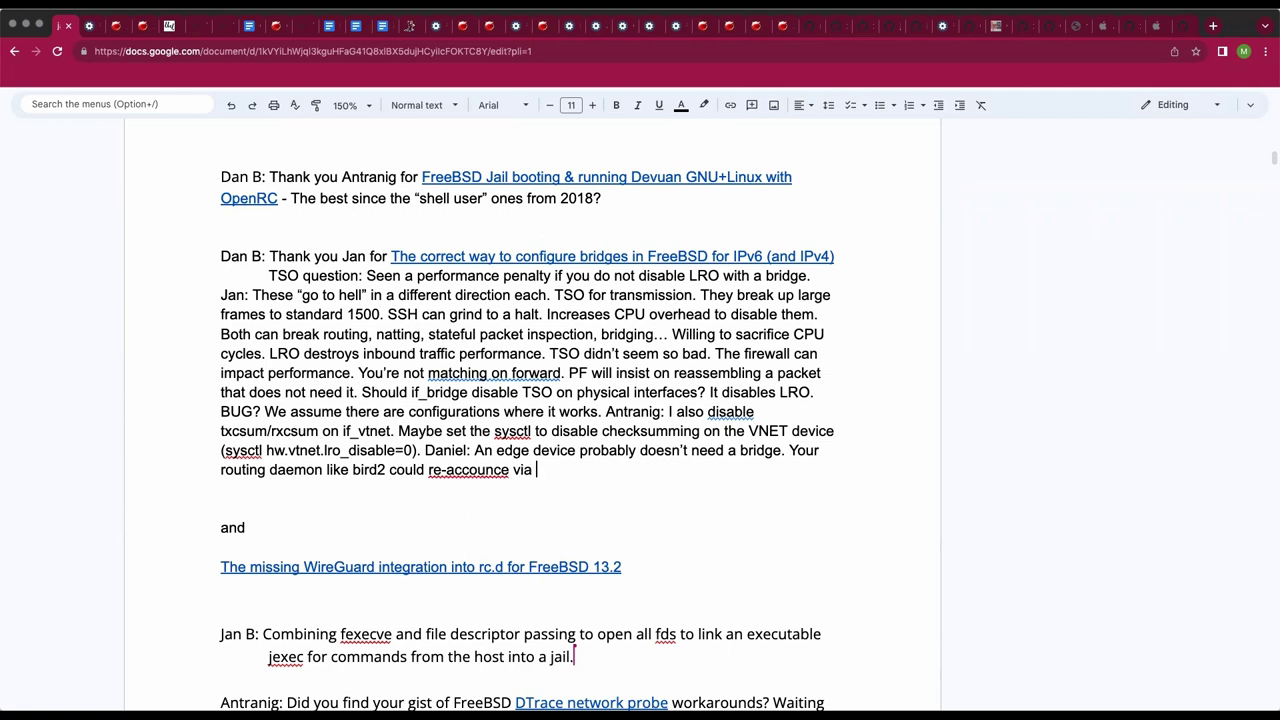
pyautogui.write('a pattern.')
pyautogui.click(465, 470)
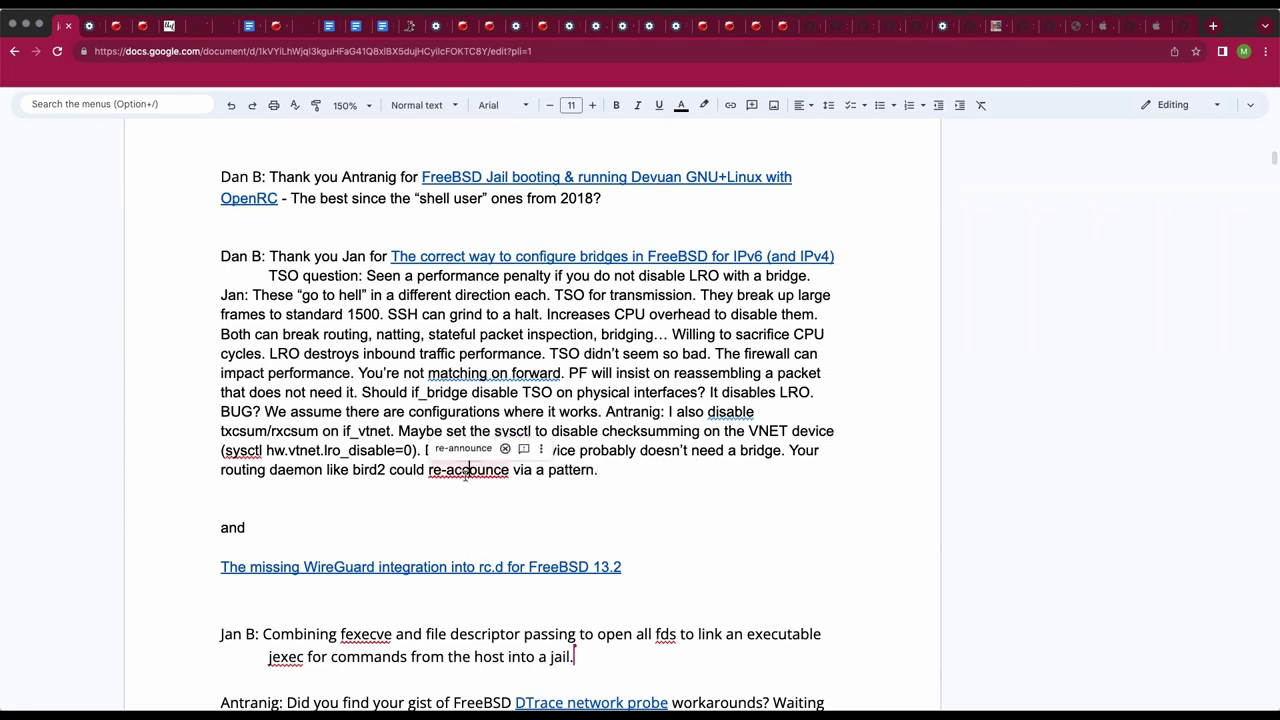
pyautogui.click(463, 448)
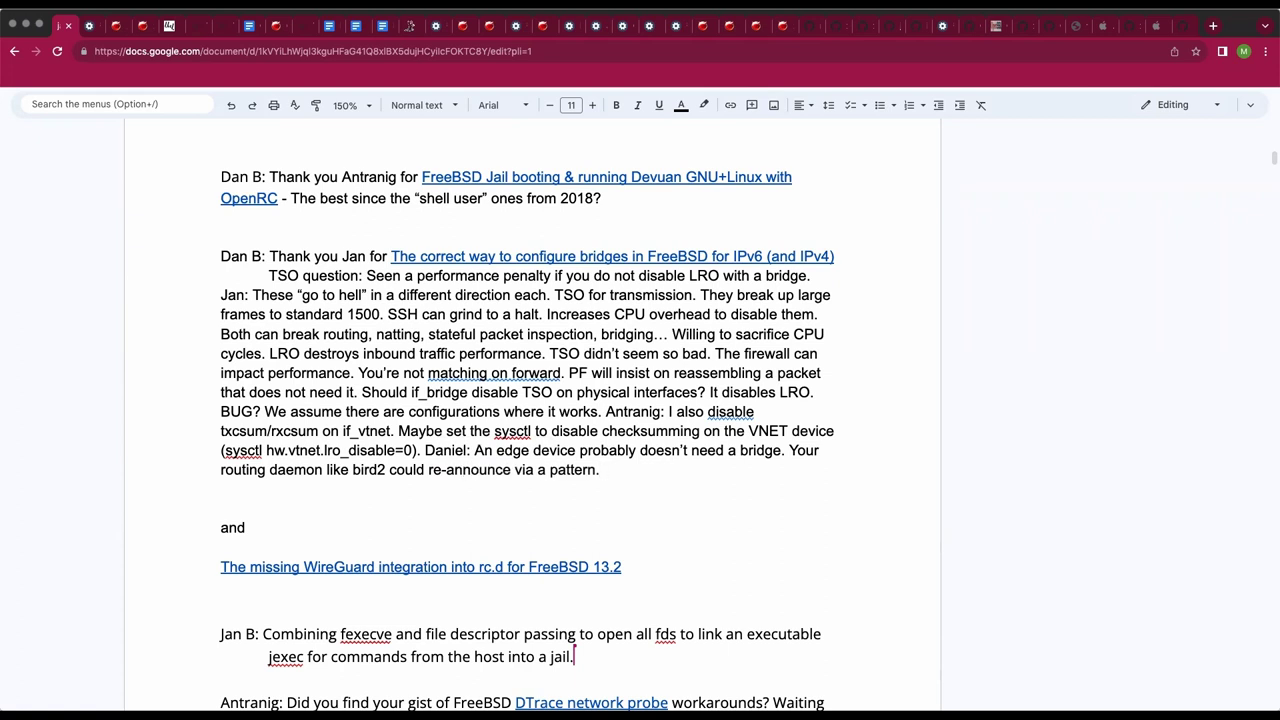
pyautogui.write('Assuming your team know')
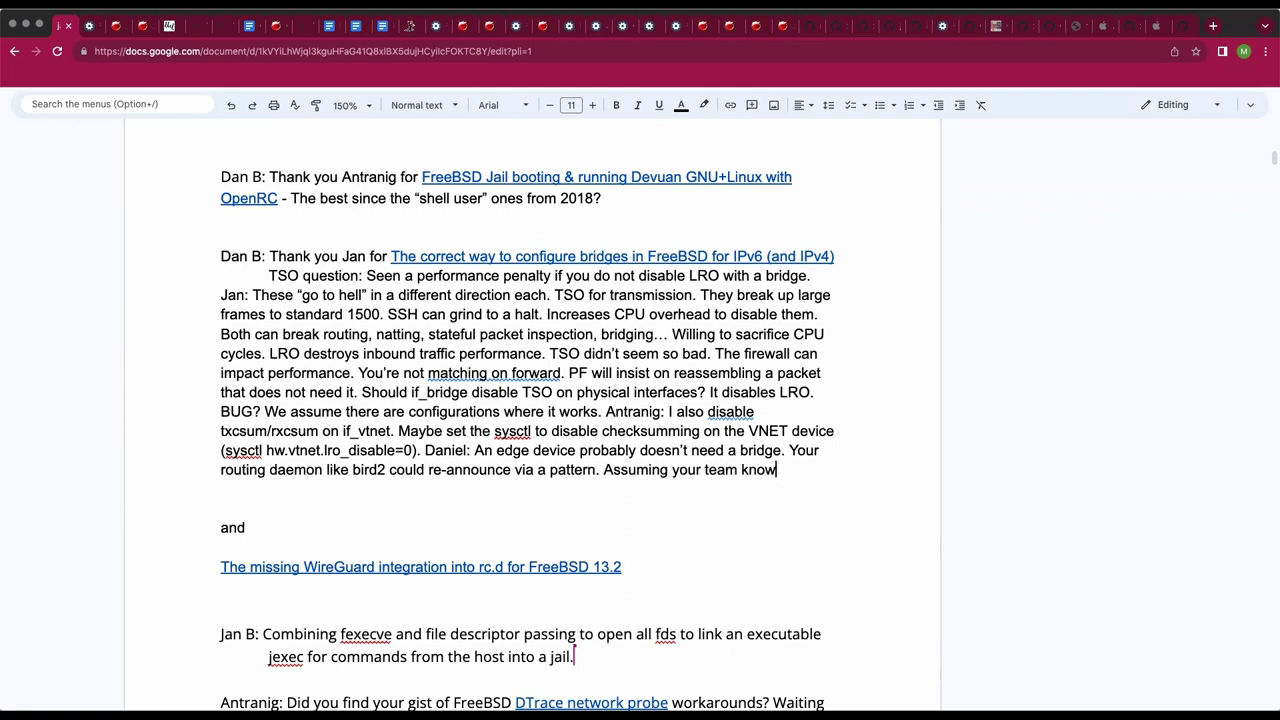
pyautogui.write('s dynamic routing.')
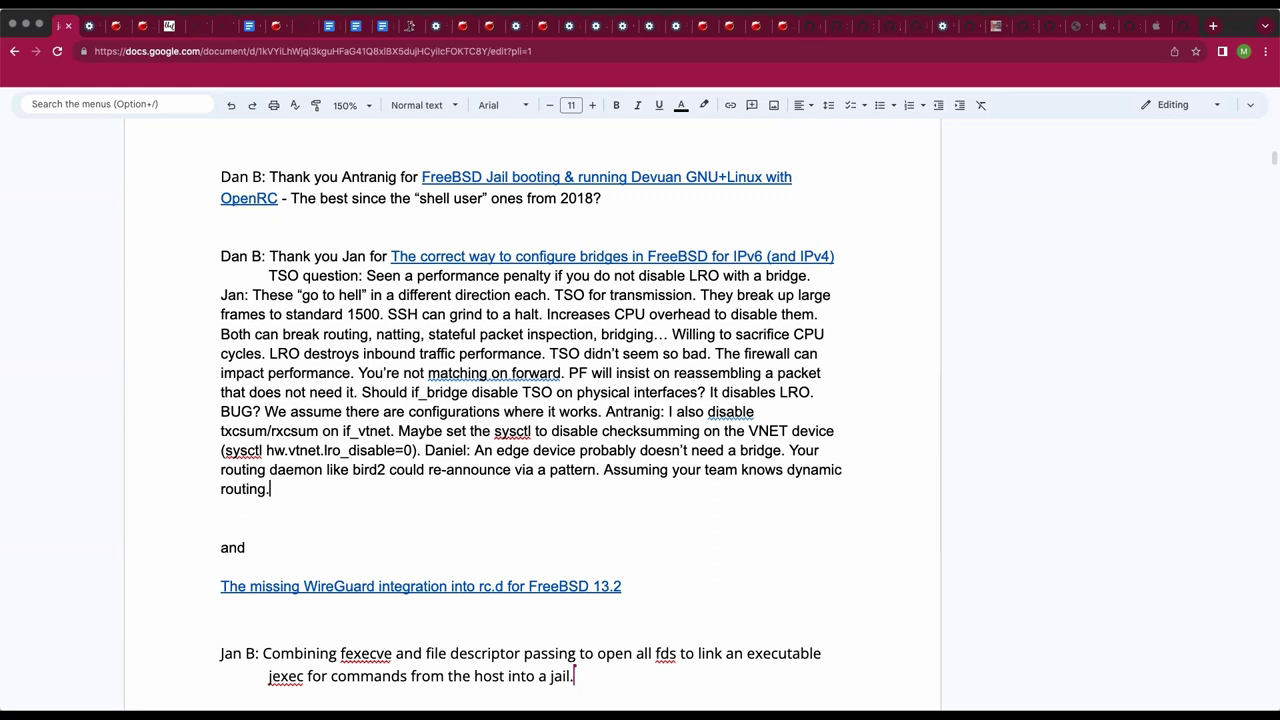
# Write a TSO note explaining it aggregates frames into larger 'fake' frames to reduce OS stack load
pyautogui.click(270, 489)
pyautogui.write('SO: Aggregate')
pyautogui.write('s ')
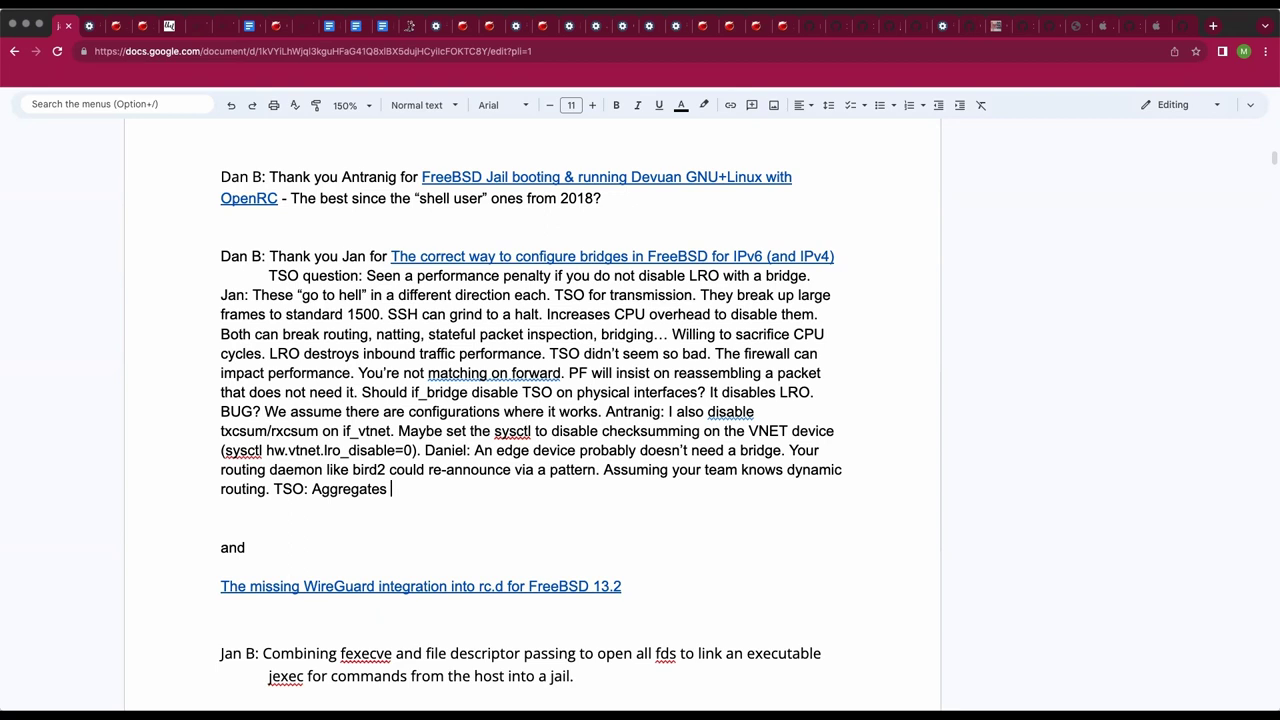
pyautogui.write('frames into larger')
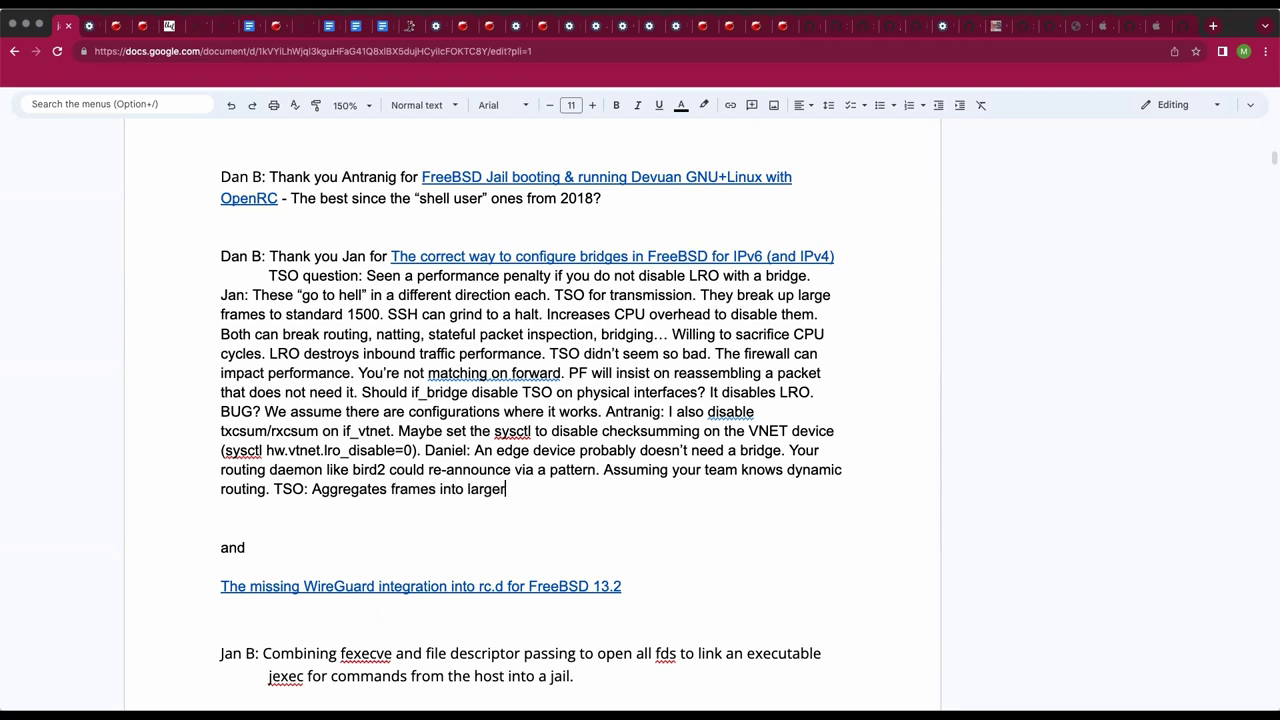
pyautogui.write(' "fake" frames to reduce load on')
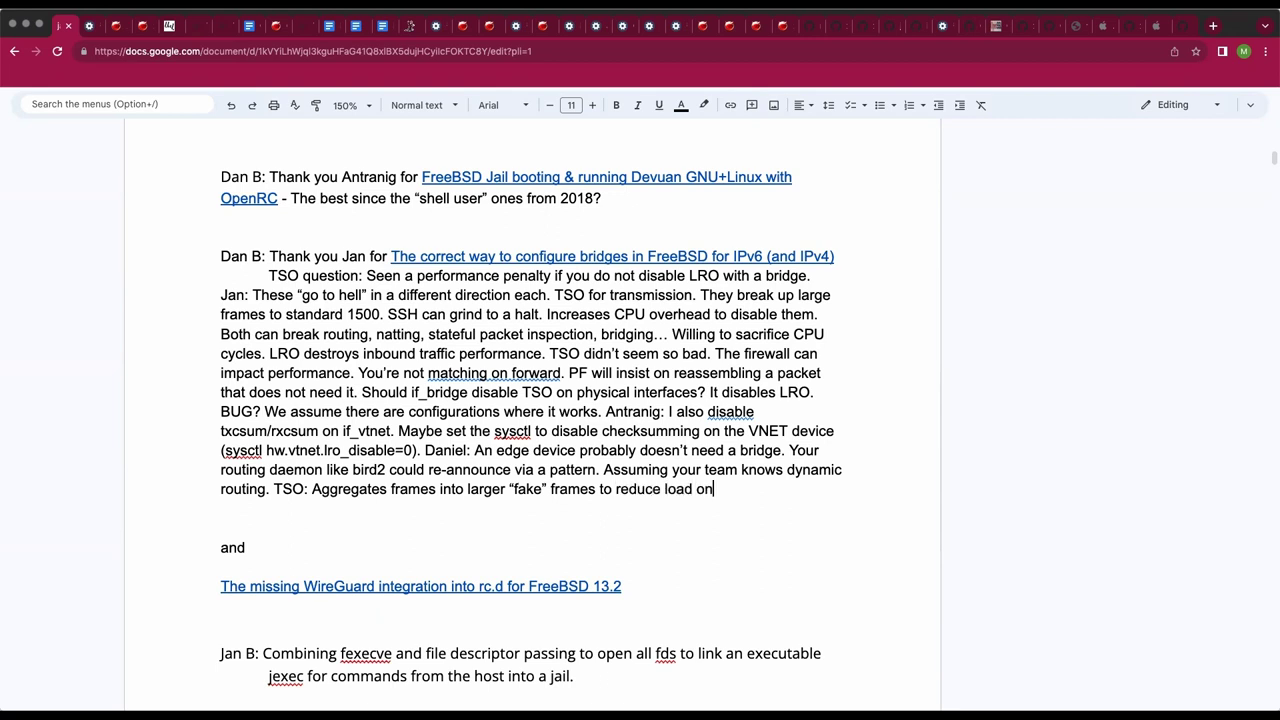
pyautogui.write(" the OS's sta")
pyautogui.write('ck. ')
pyautogui.write('only ')
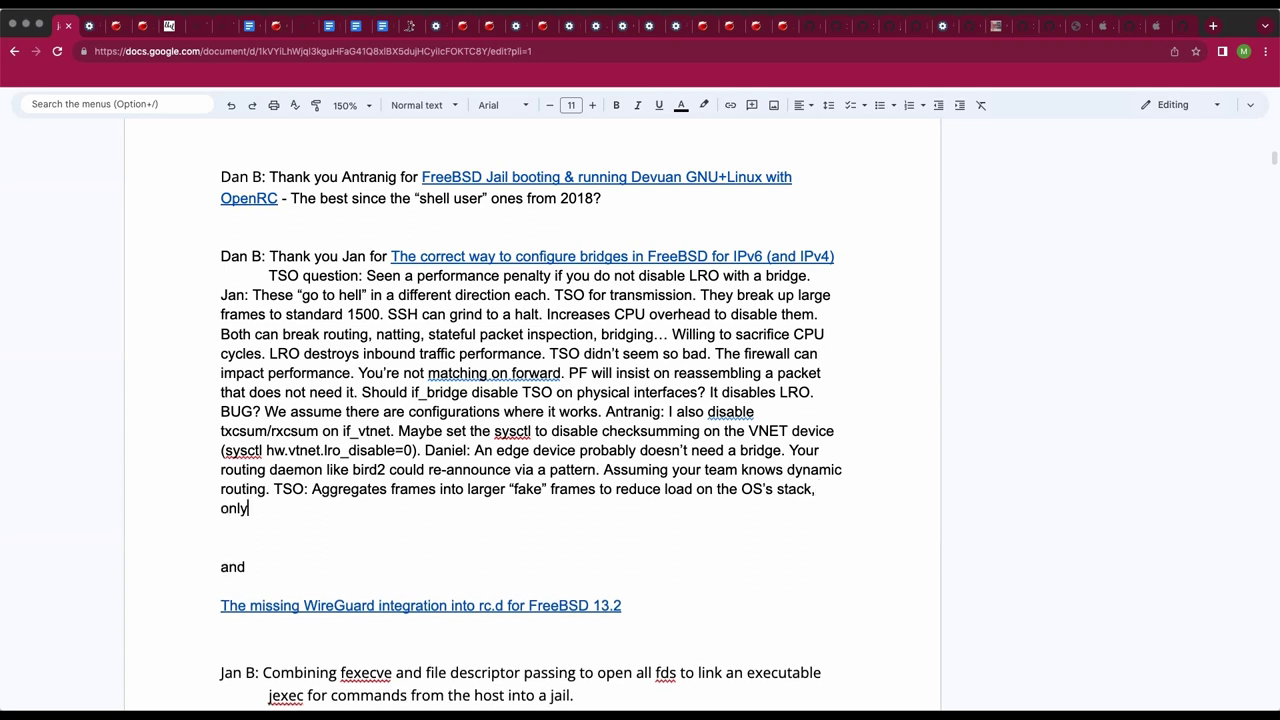
pyautogui.write('processing the headers.')
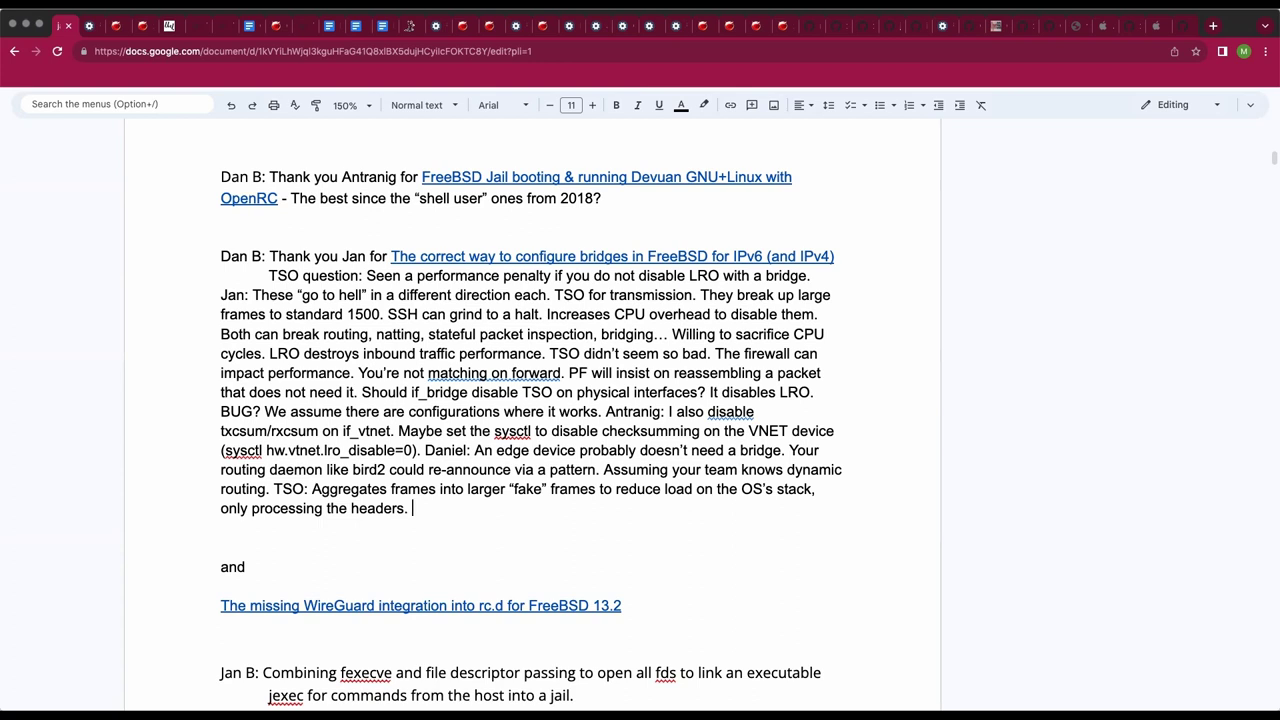
pyautogui.click(222, 527)
pyautogui.click(412, 508)
# Add '/imaginary packet headers' after 'frames' and end the paragraph with 'Works great for an FTP server...'
pyautogui.click(595, 489)
pyautogui.write('/imaginary p')
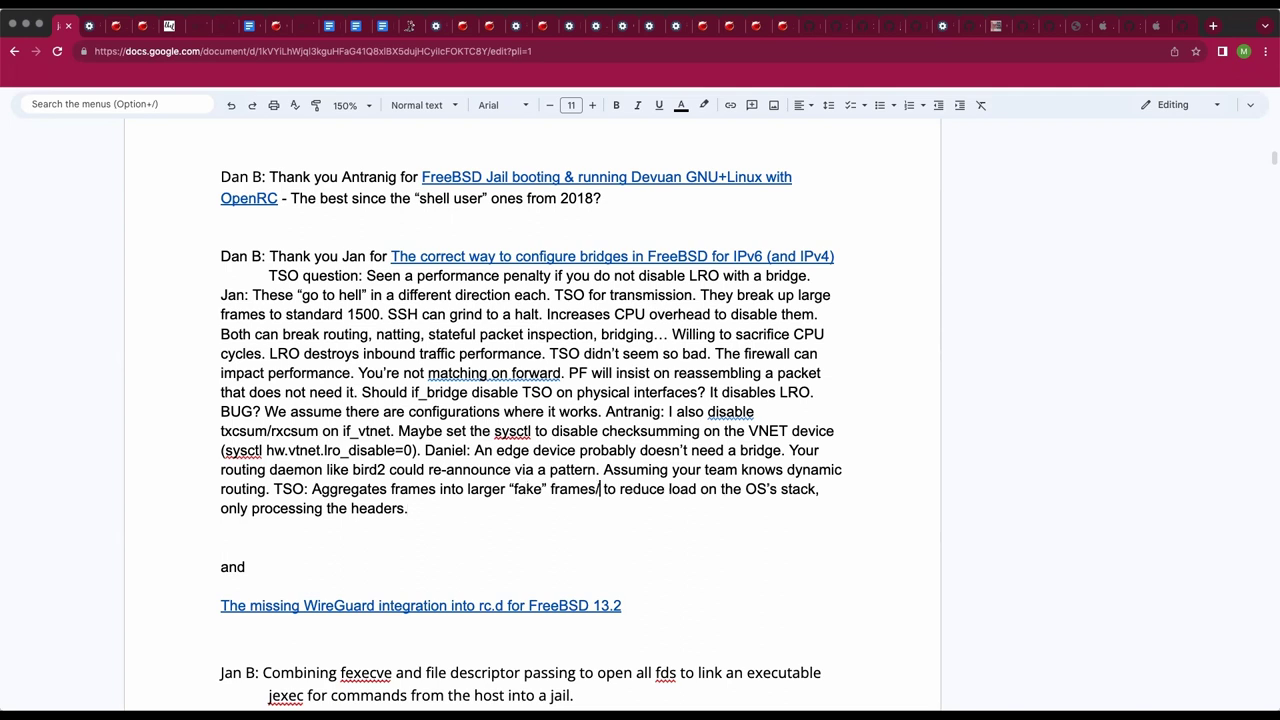
pyautogui.write('acket headers')
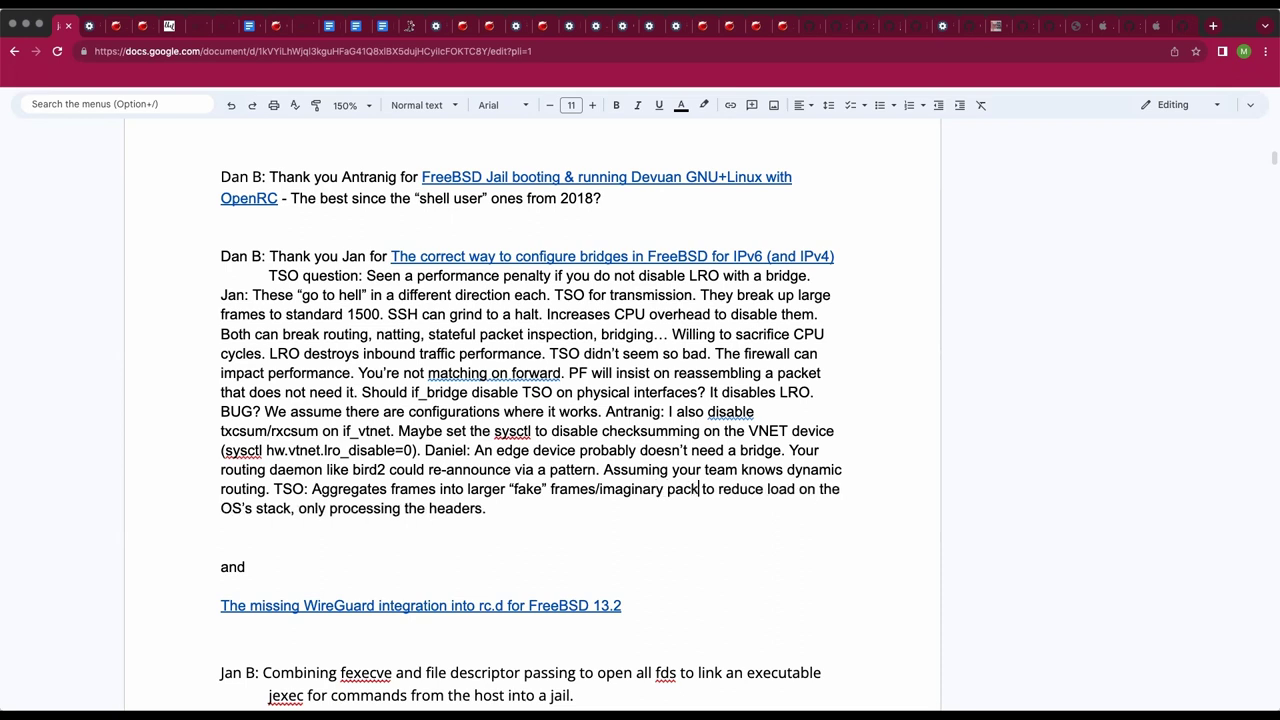
pyautogui.click(563, 508)
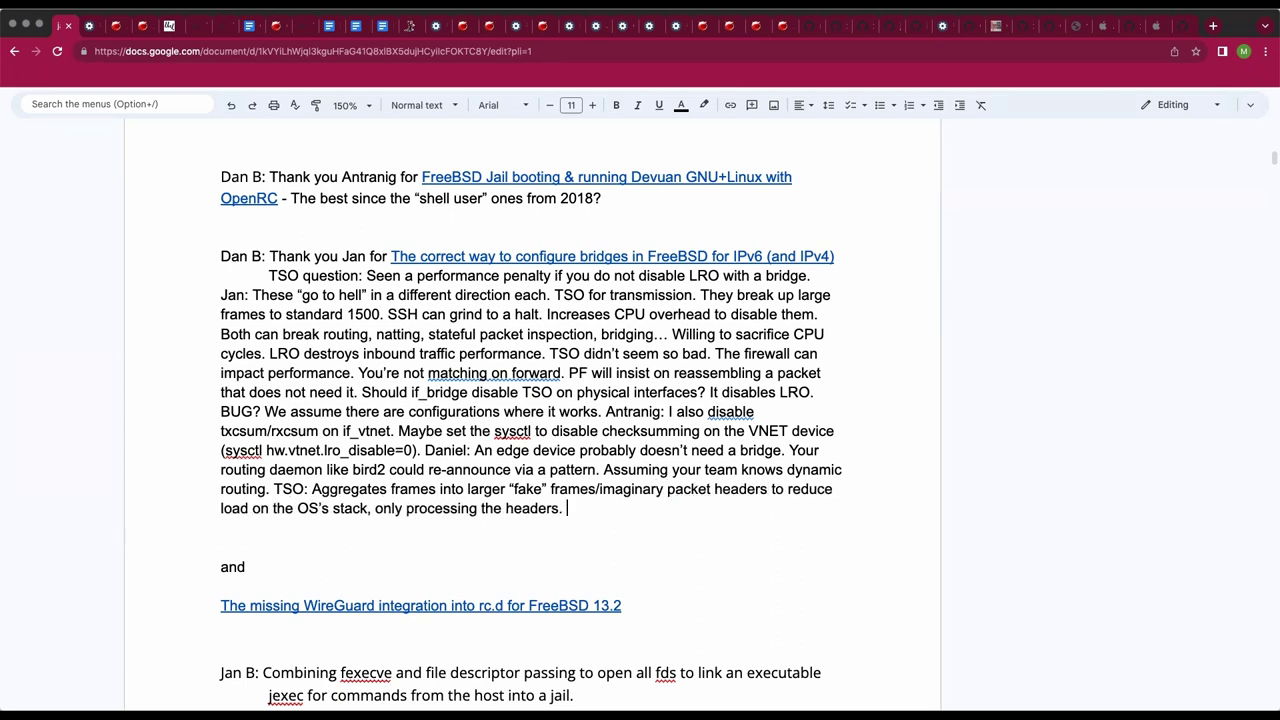
pyautogui.write('Works great for an FT')
pyautogui.write('P server...')
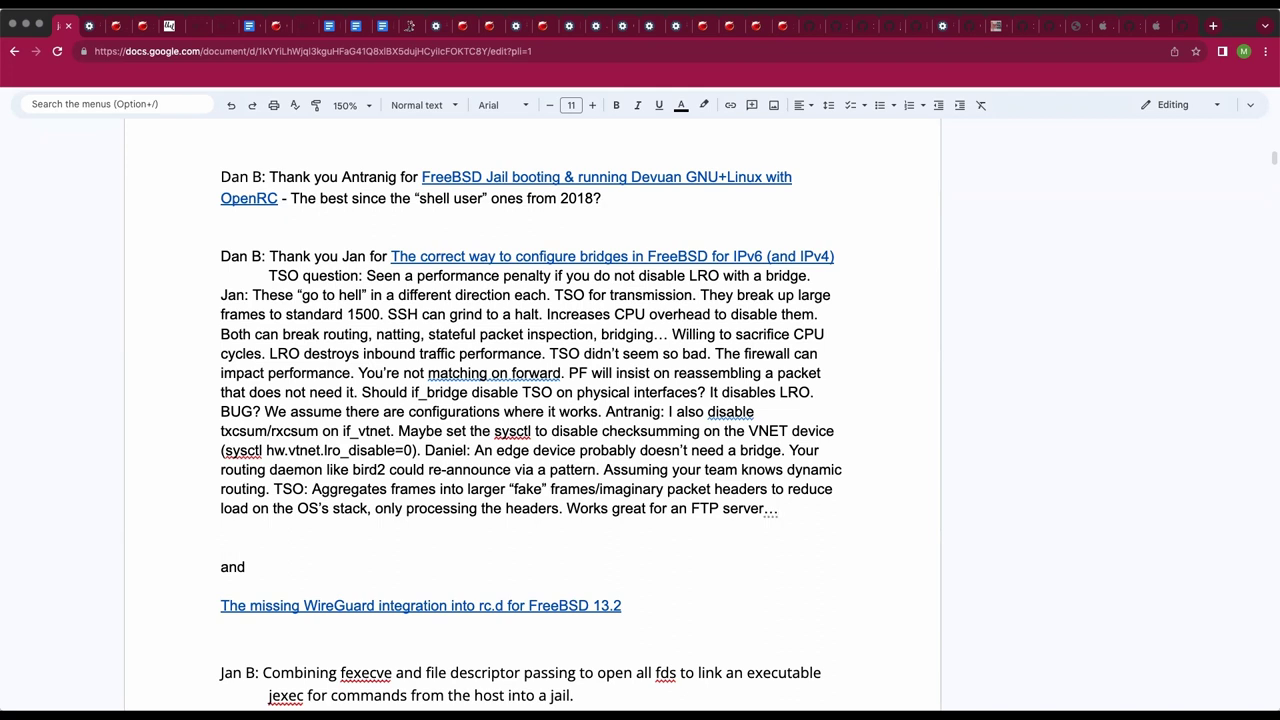
# Set the 'sysctl hw.vtnet.lro_disable=0' command in the Courier font
pyautogui.click(221, 527)
pyautogui.press('Down')
pyautogui.moveTo(414, 452); pyautogui.dragTo(231, 445)
pyautogui.click(499, 105)
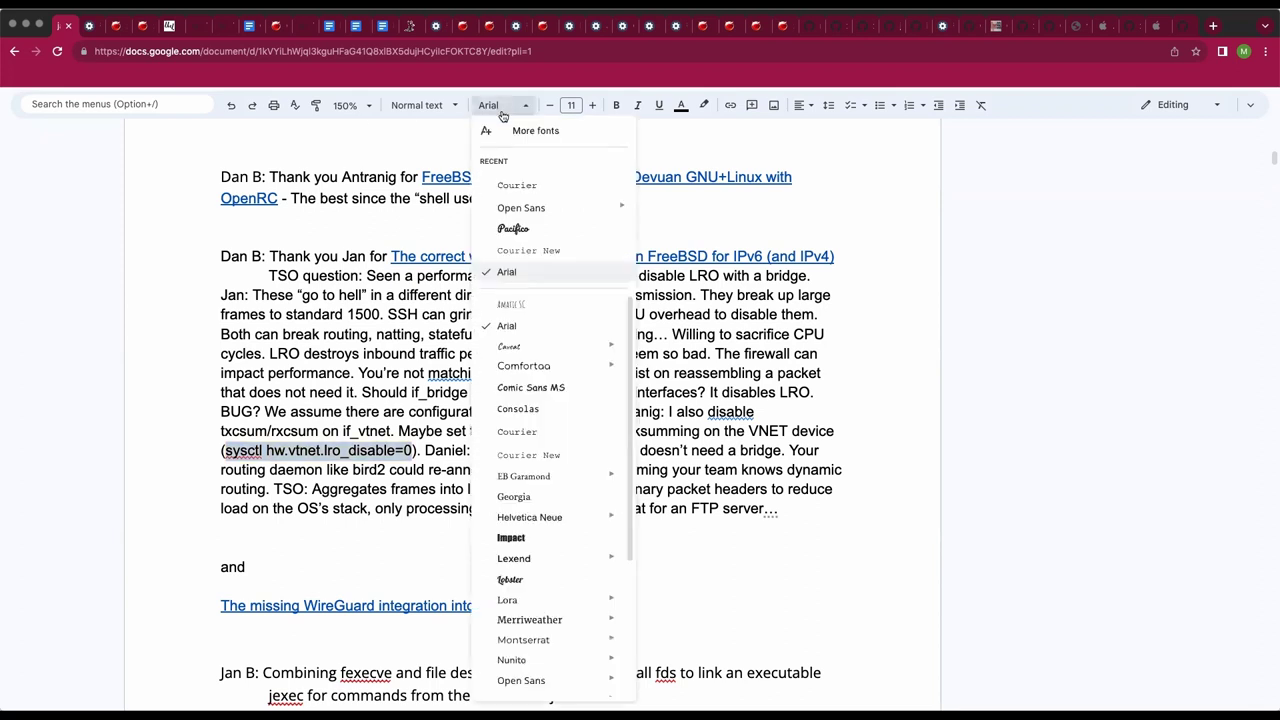
pyautogui.click(513, 185)
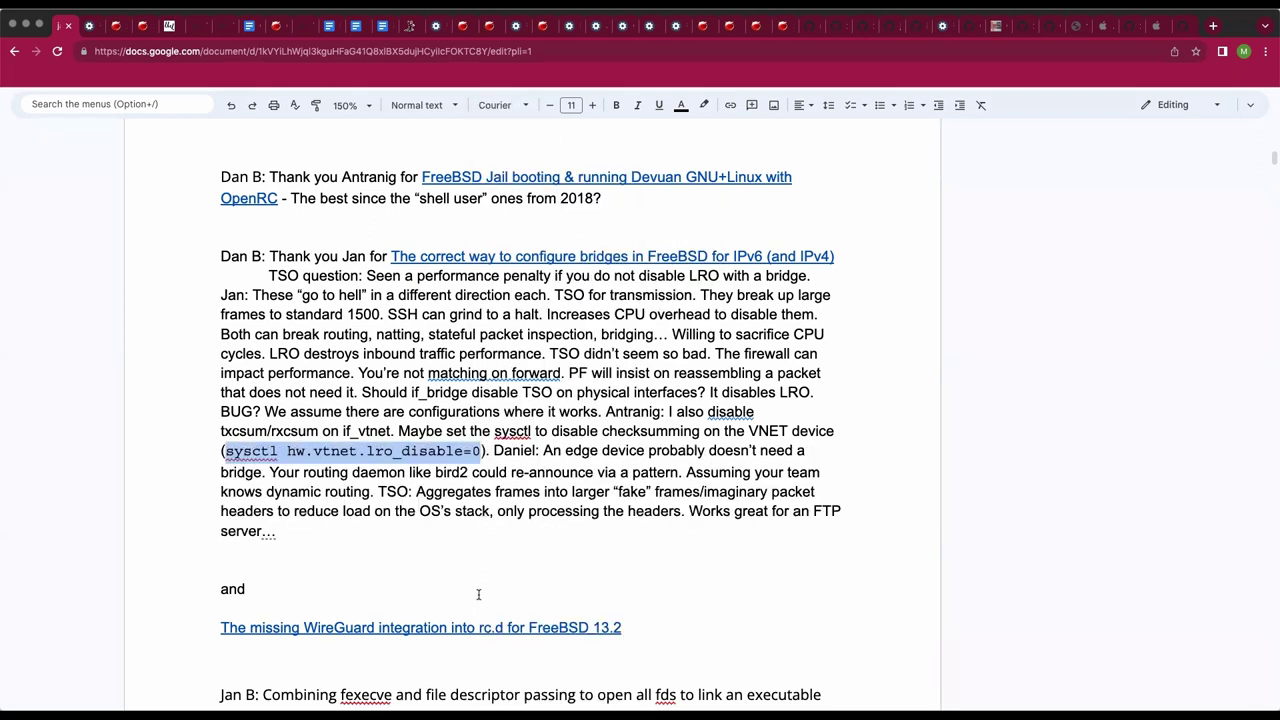
# Delete the 'and' line and blank lines so the WireGuard rc.d link follows the TSO paragraph
pyautogui.click(478, 588)
pyautogui.scroll(-4, 478, 580)
pyautogui.scroll(3, 498, 437)
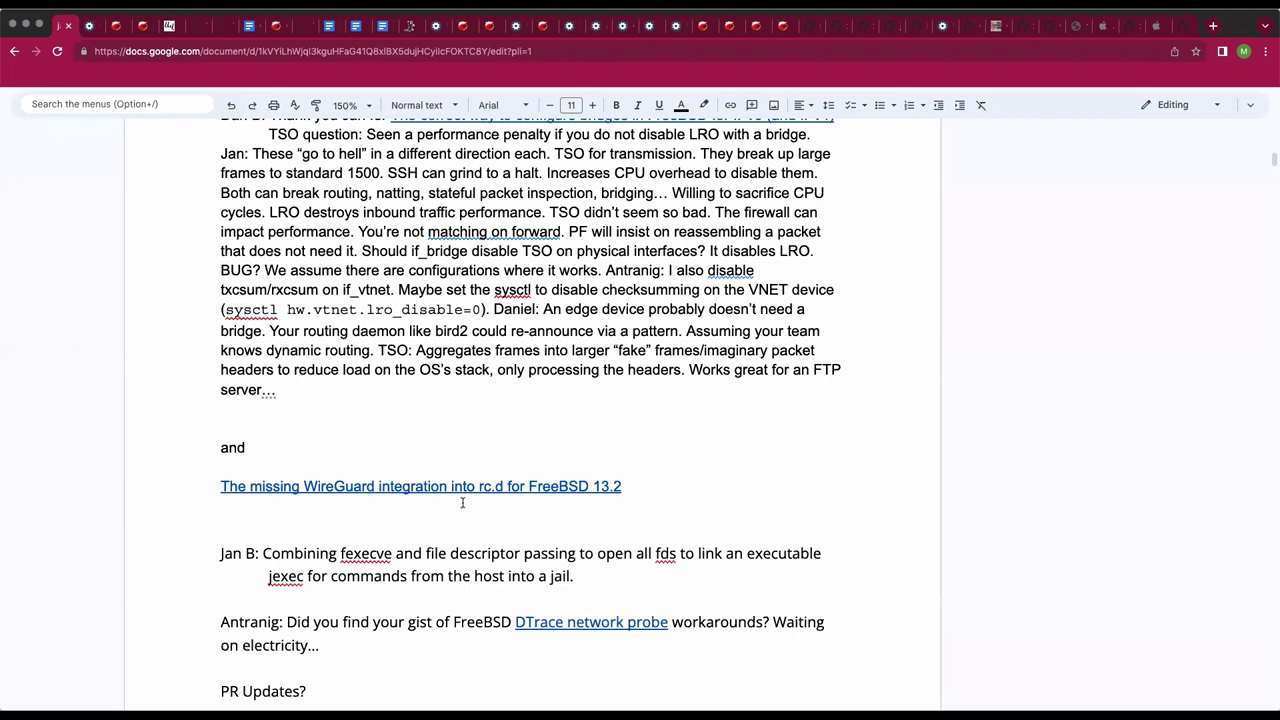
pyautogui.click(377, 465)
pyautogui.hotkey('shift', 'Up')
pyautogui.hotkey('shift', 'Up')
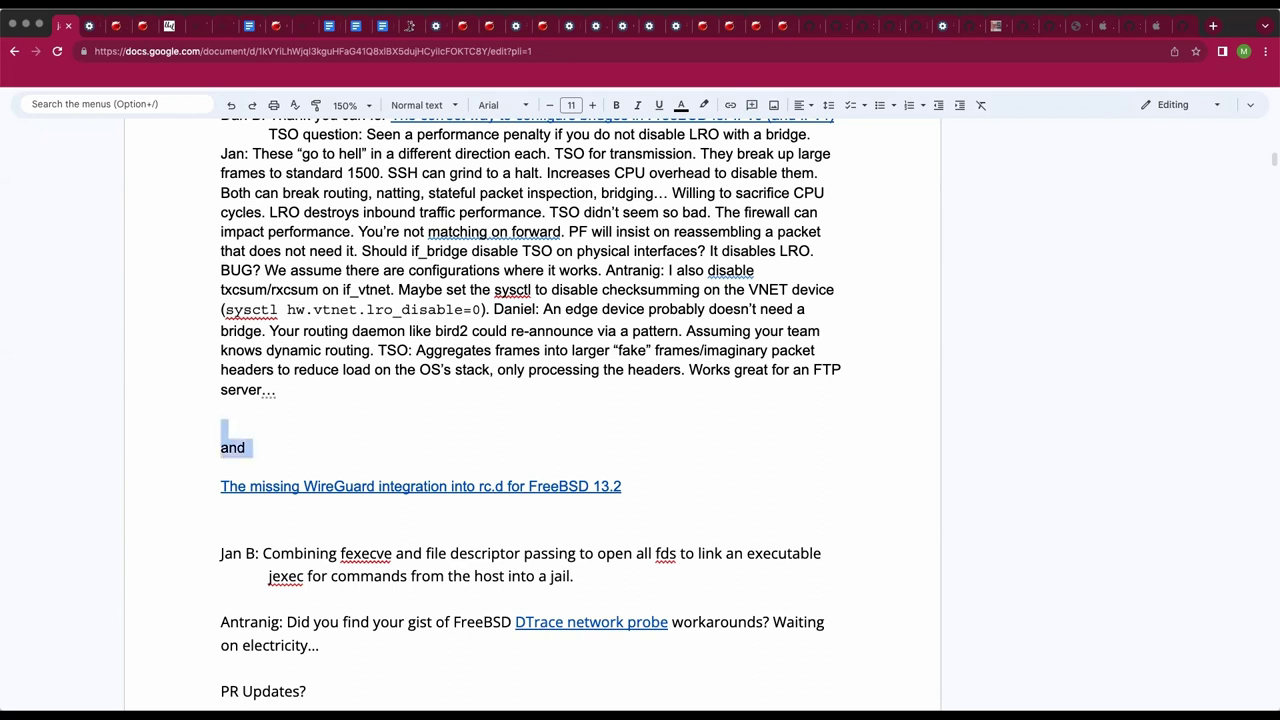
pyautogui.press('BackSpace')
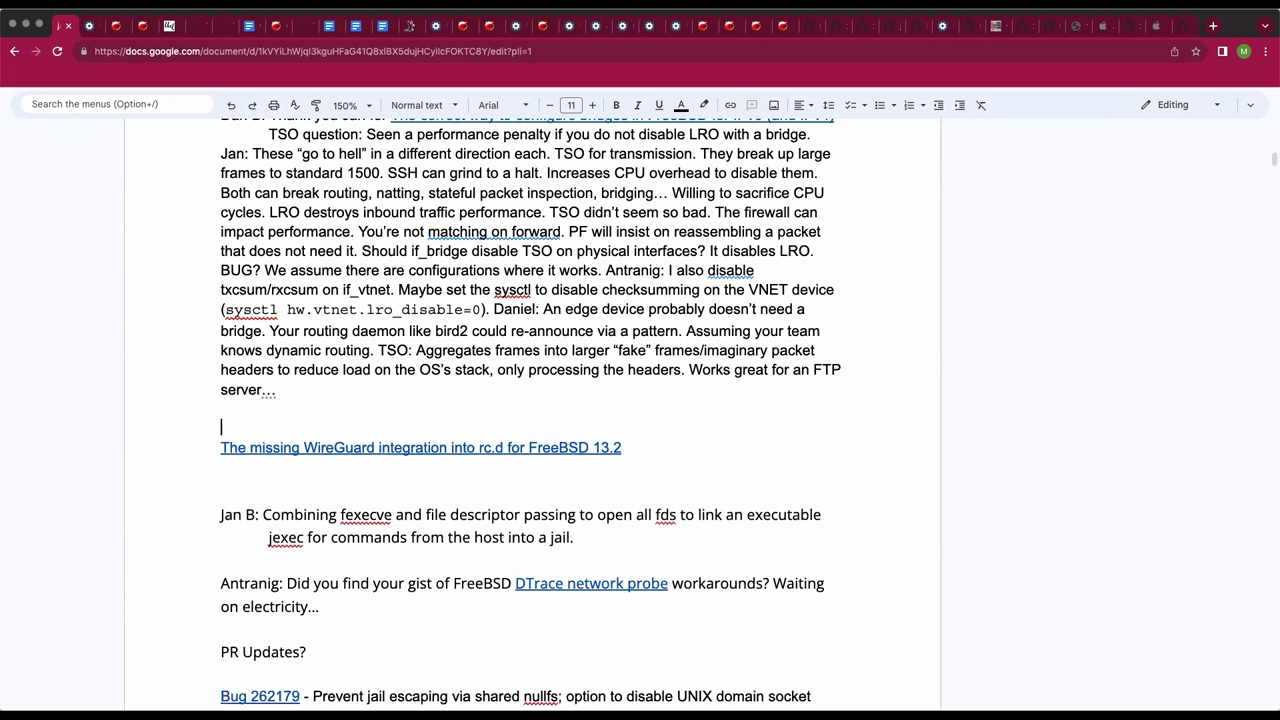
pyautogui.press('BackSpace')
pyautogui.press('Down')
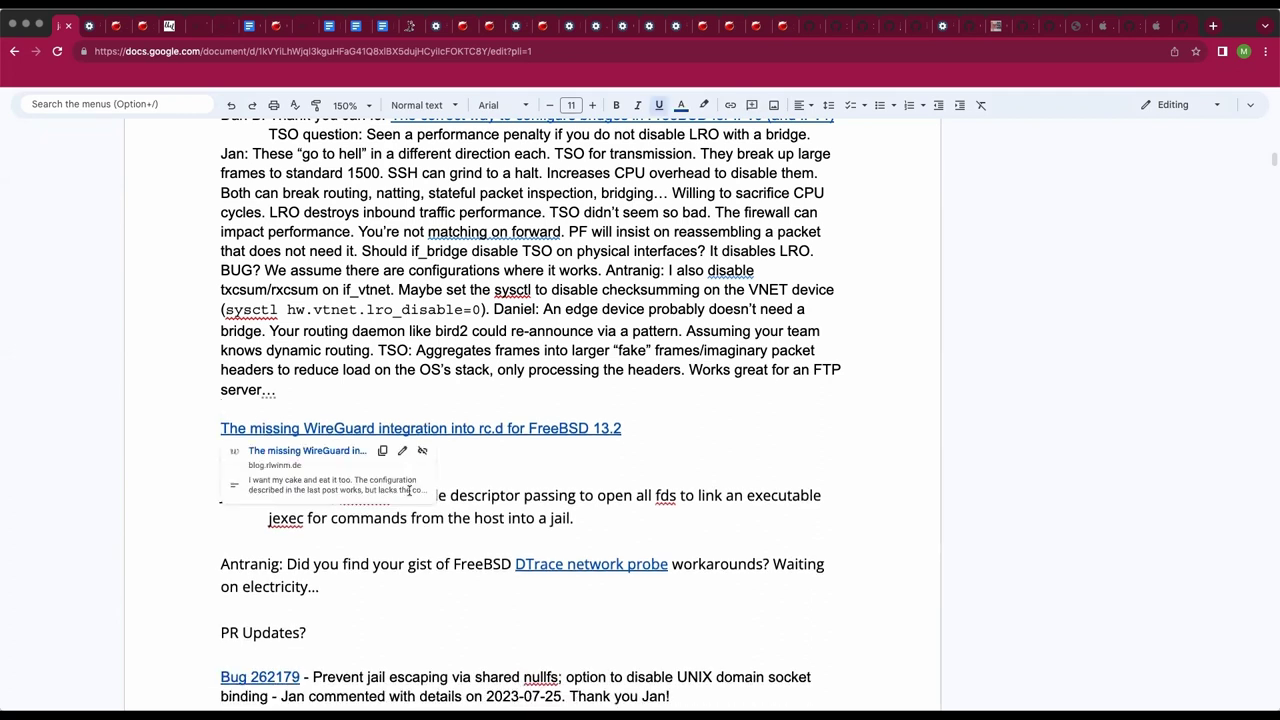
pyautogui.press('Up')
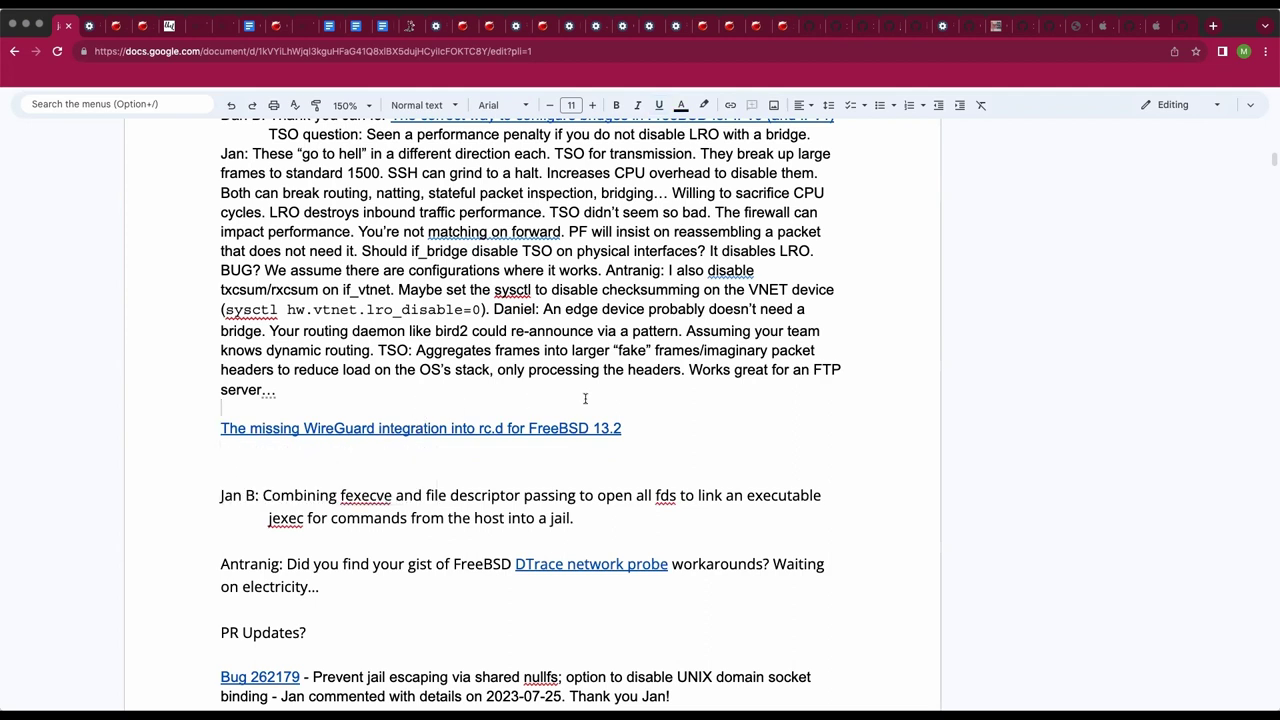
pyautogui.click(657, 428)
pyautogui.click(482, 400)
pyautogui.click(520, 428)
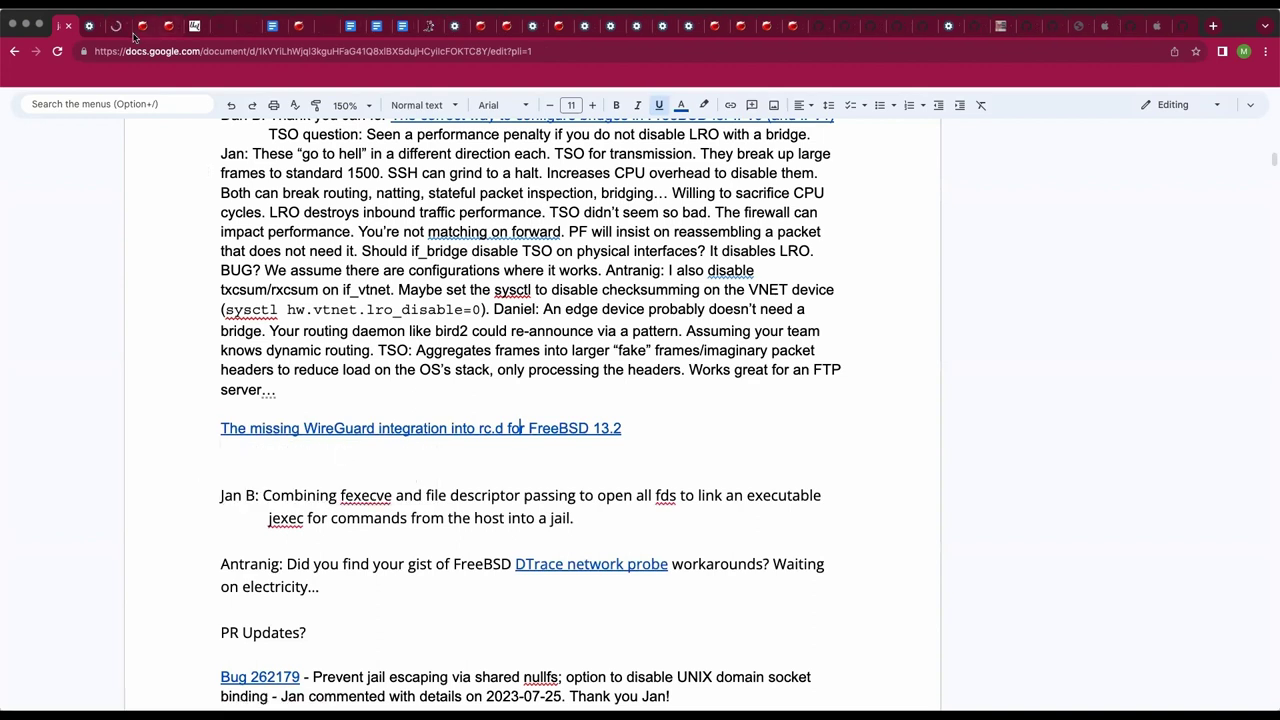
# Read through the blog.rlwinm.de WireGuard rc.d article's install steps and example config
pyautogui.click(123, 30)
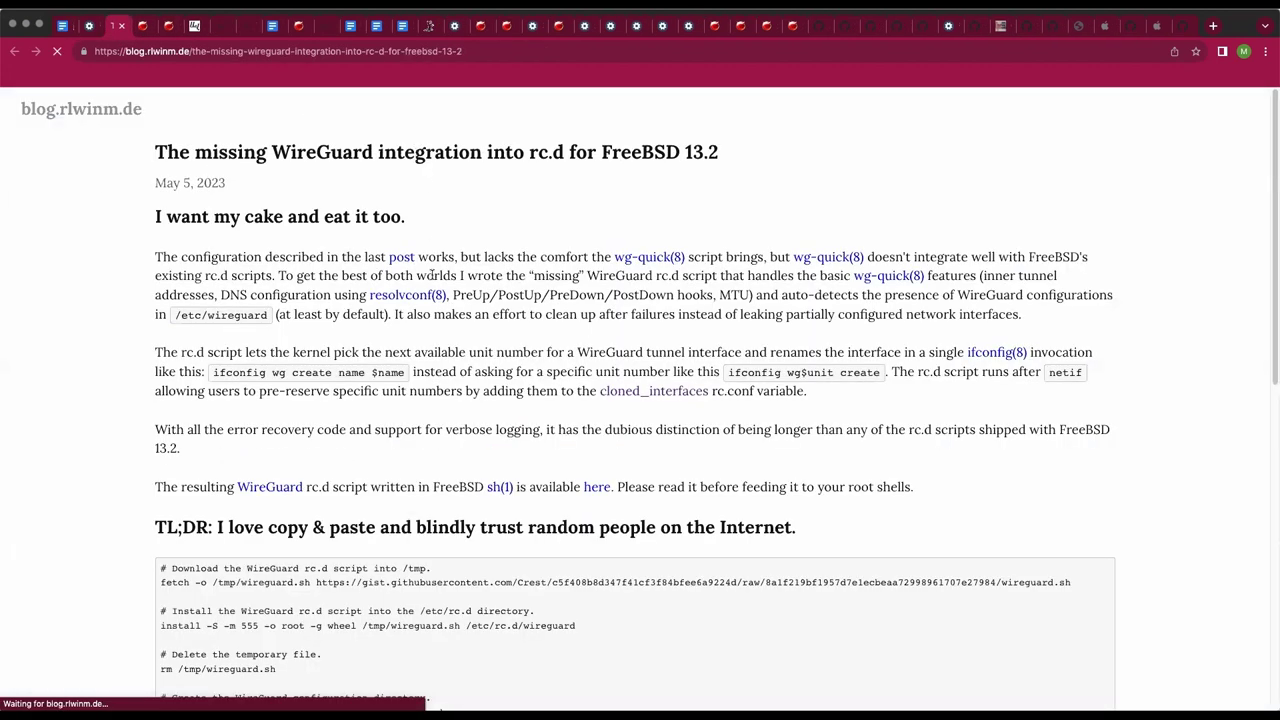
pyautogui.scroll(-5, 618, 320)
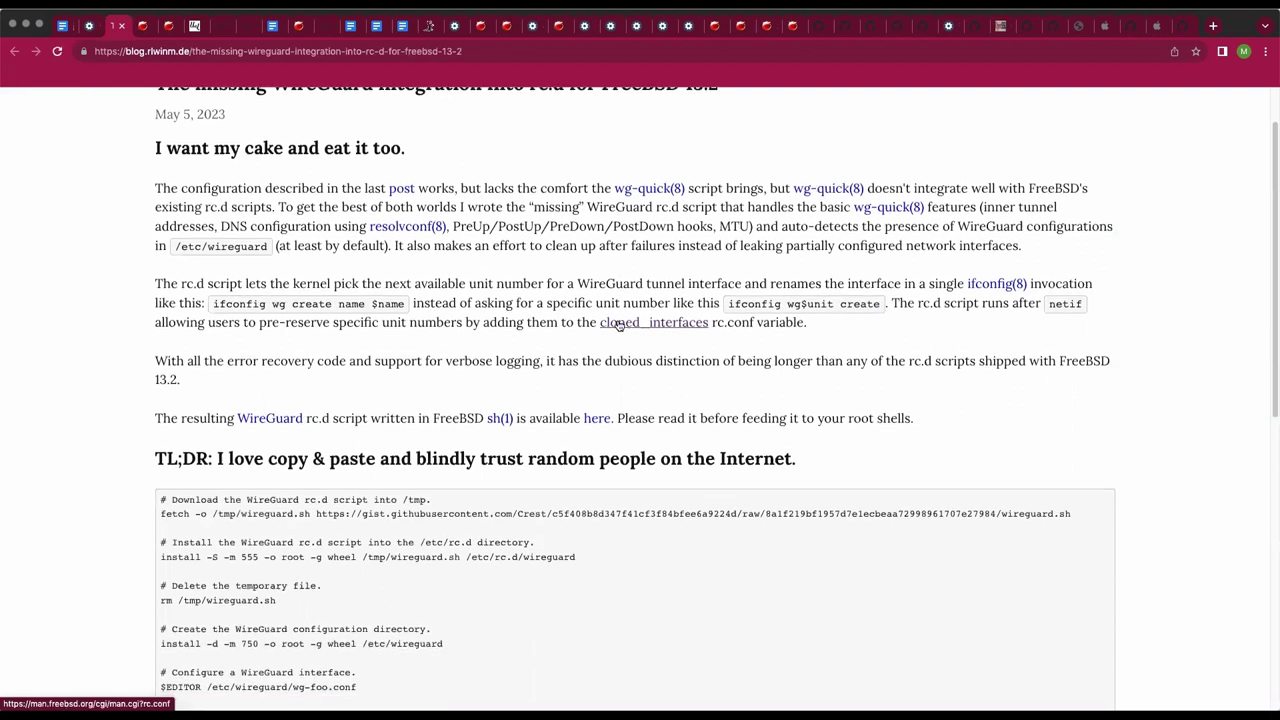
pyautogui.scroll(-1, 618, 318)
pyautogui.scroll(-1, 618, 324)
pyautogui.scroll(-3, 618, 324)
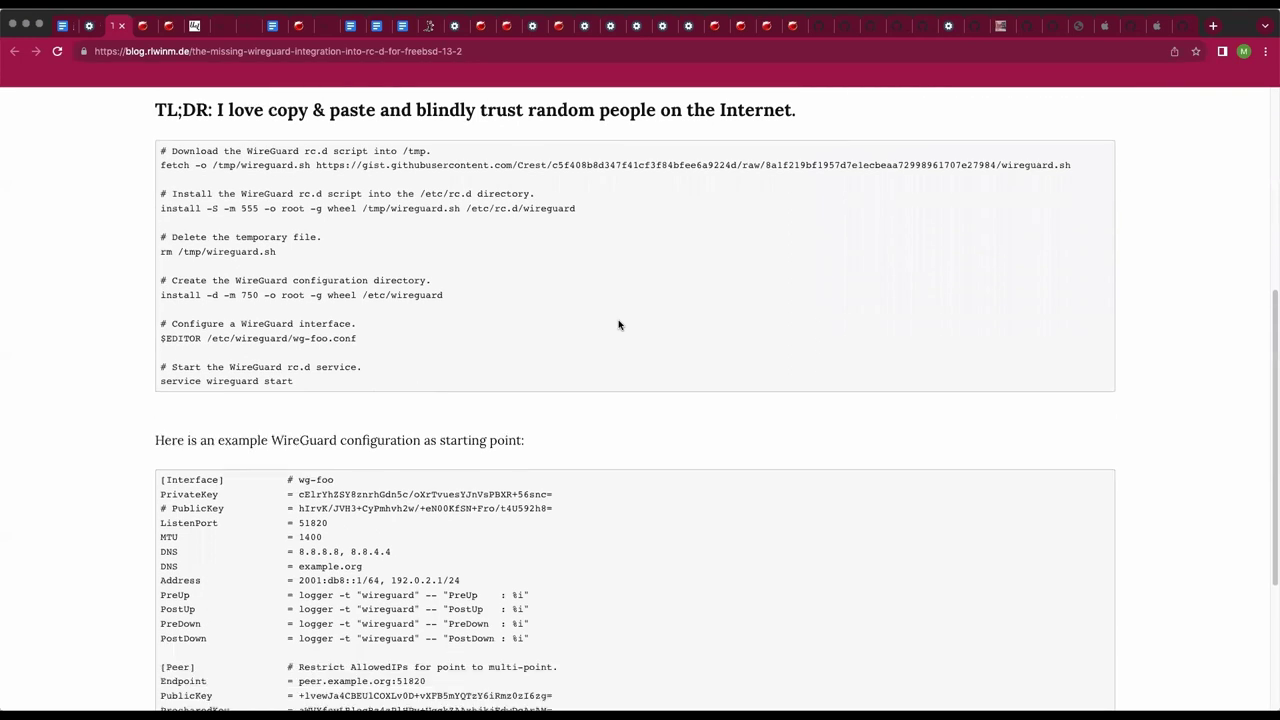
pyautogui.scroll(-1, 618, 324)
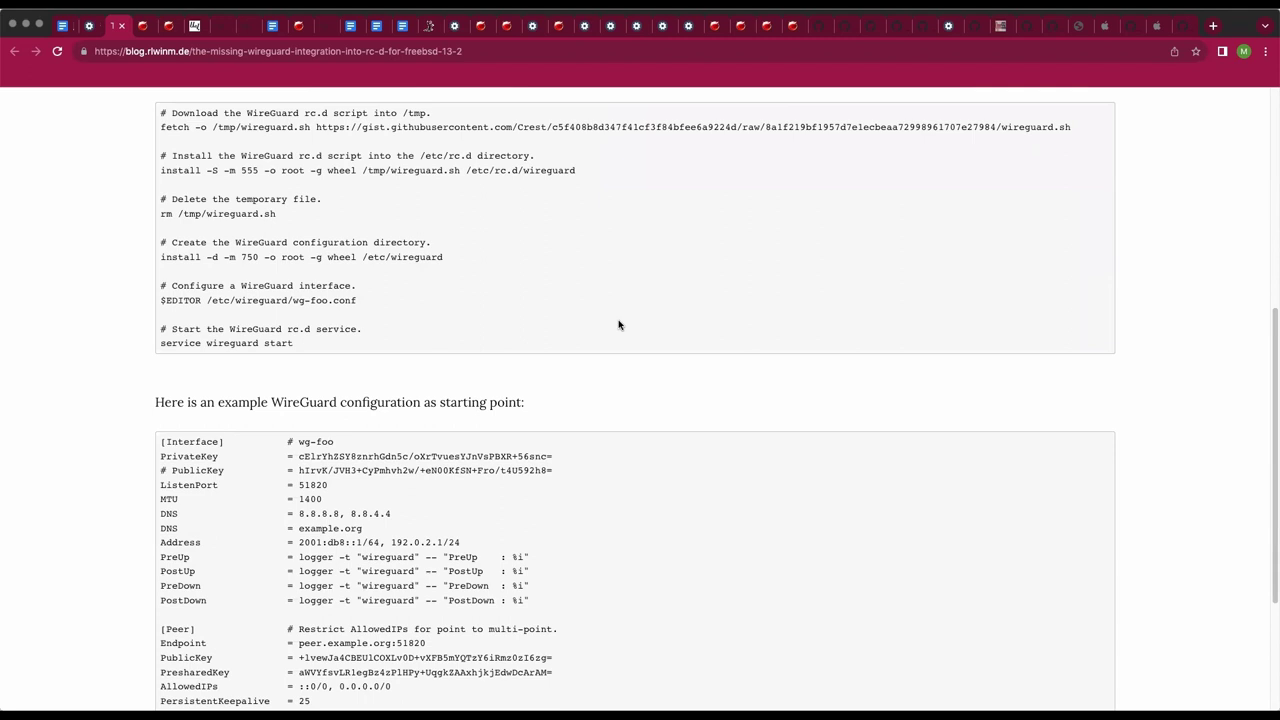
pyautogui.scroll(-1, 618, 324)
pyautogui.scroll(-4, 618, 324)
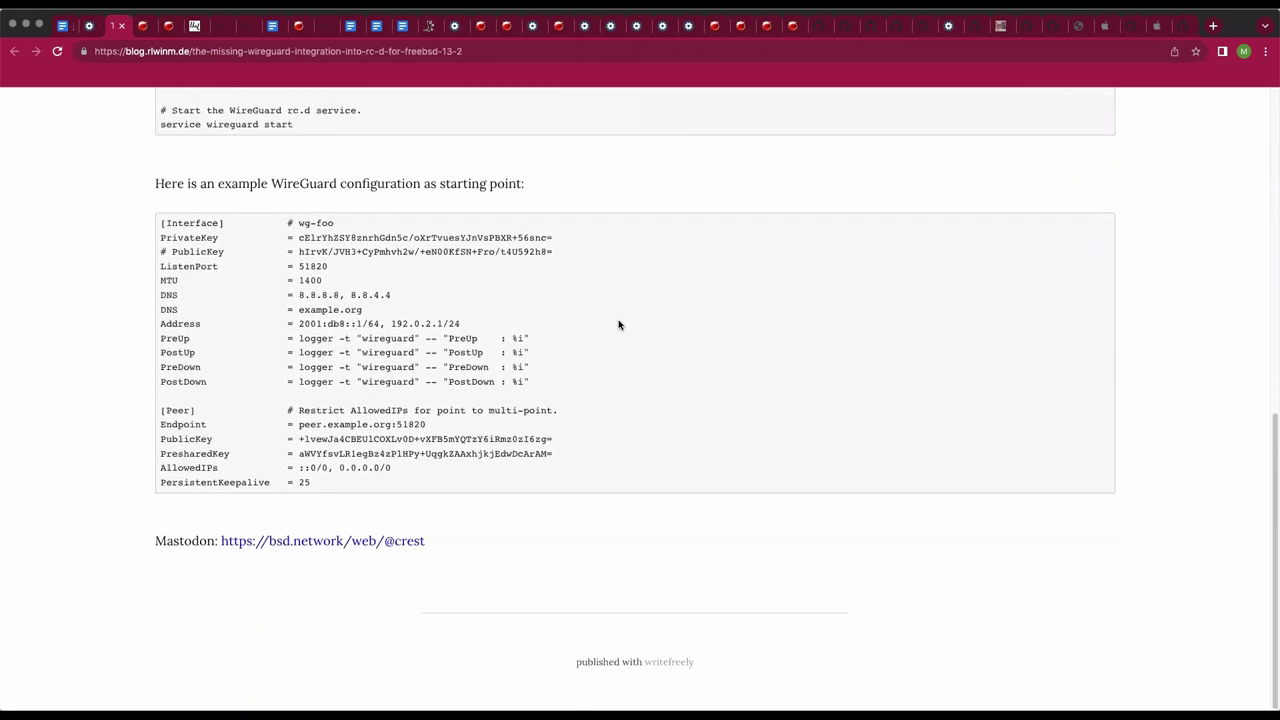
pyautogui.scroll(6, 618, 324)
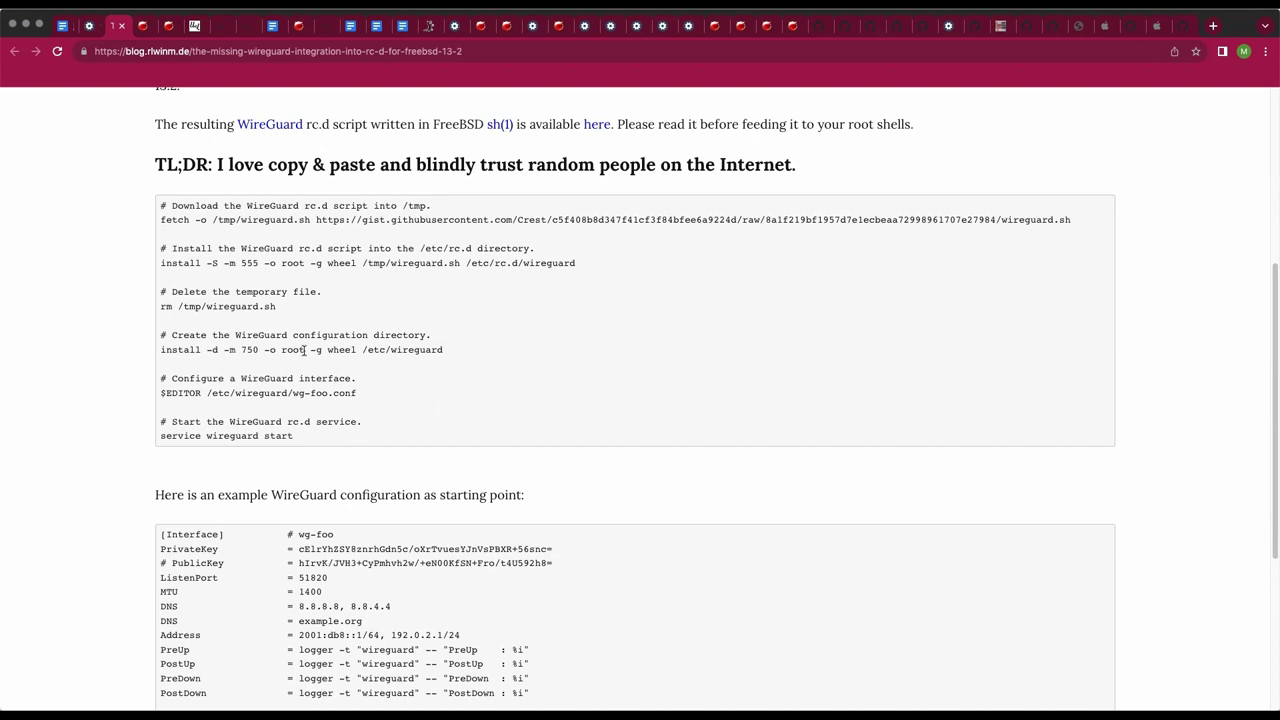
pyautogui.scroll(-2, 217, 186)
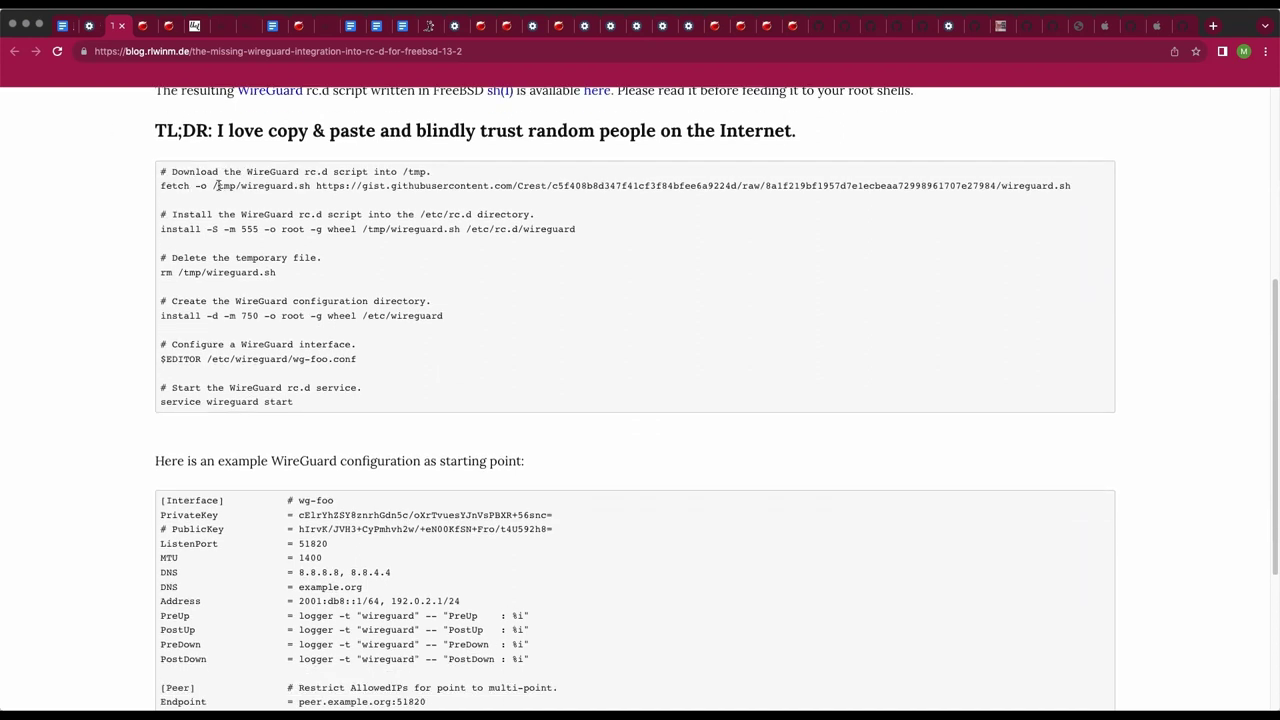
pyautogui.scroll(1, 216, 183)
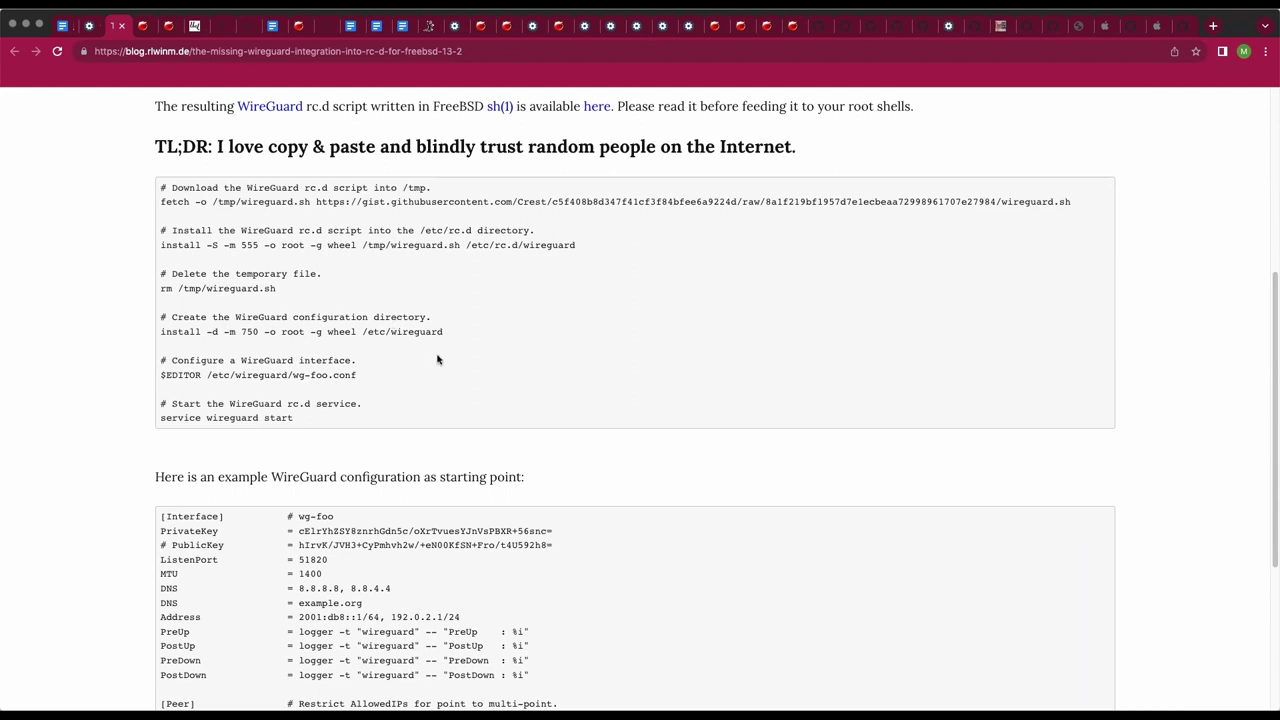
pyautogui.scroll(-1, 442, 359)
pyautogui.scroll(-5, 442, 359)
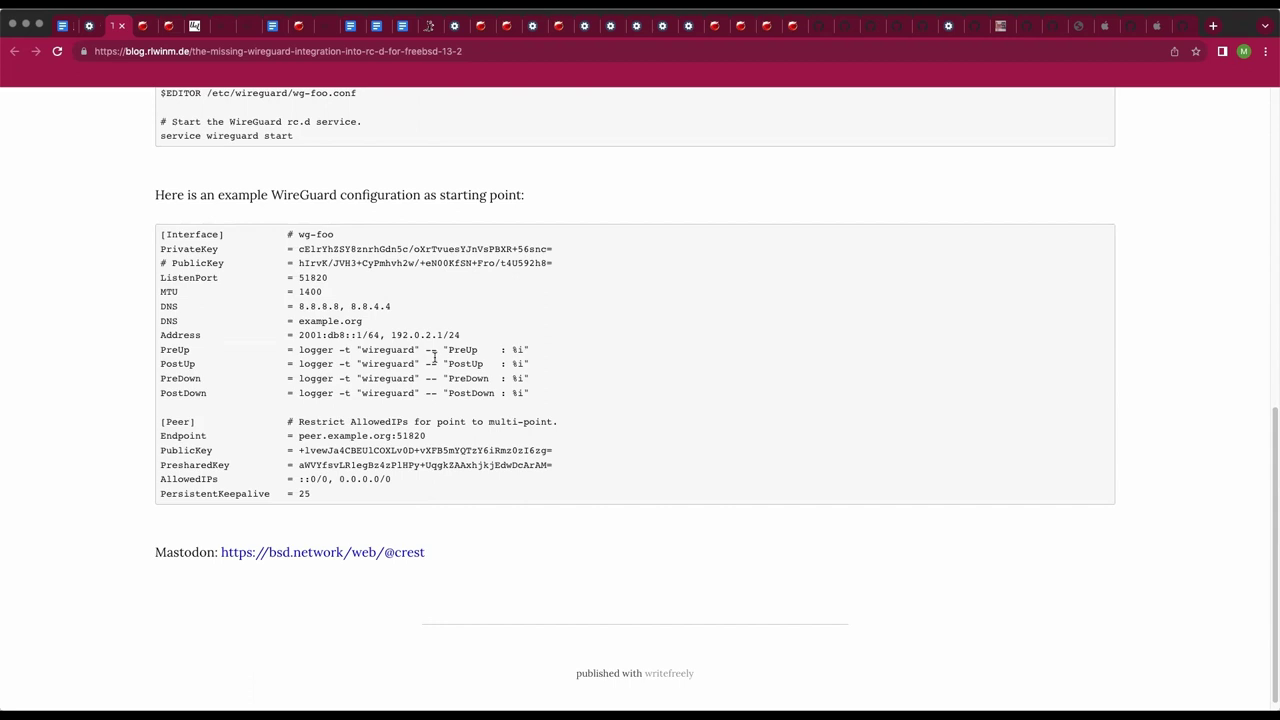
pyautogui.scroll(2, 436, 358)
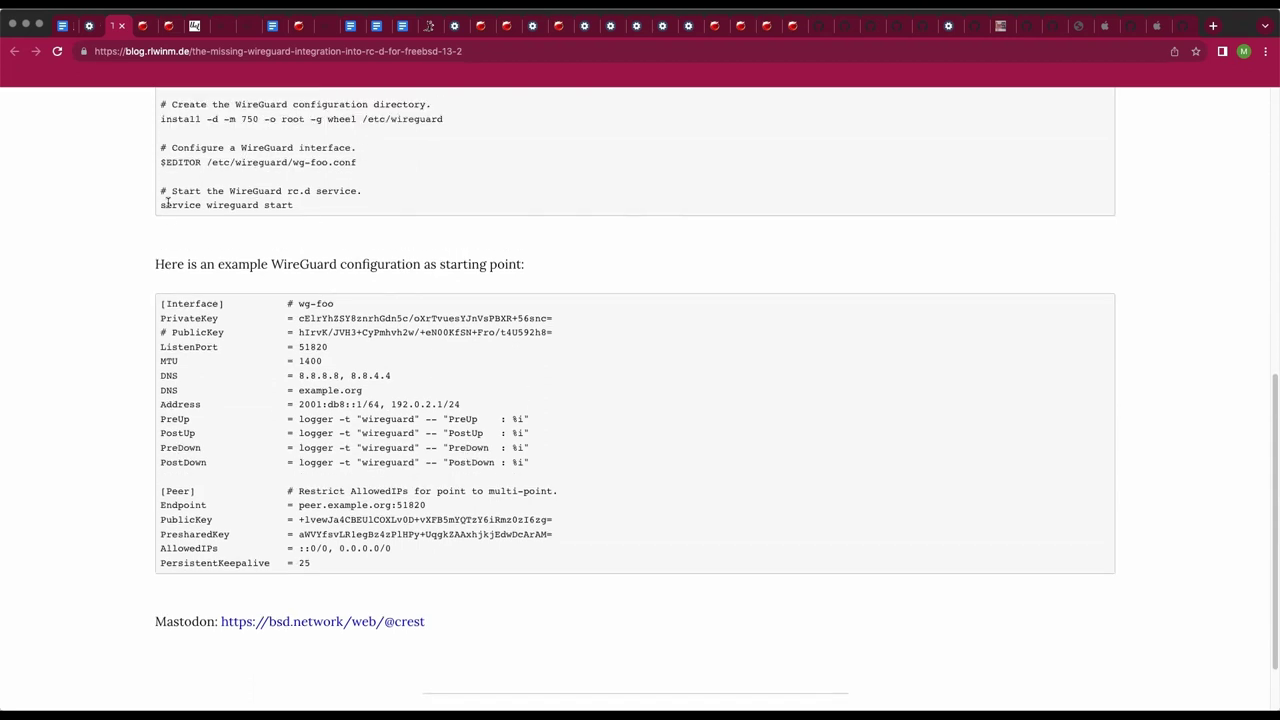
pyautogui.scroll(10, 219, 400)
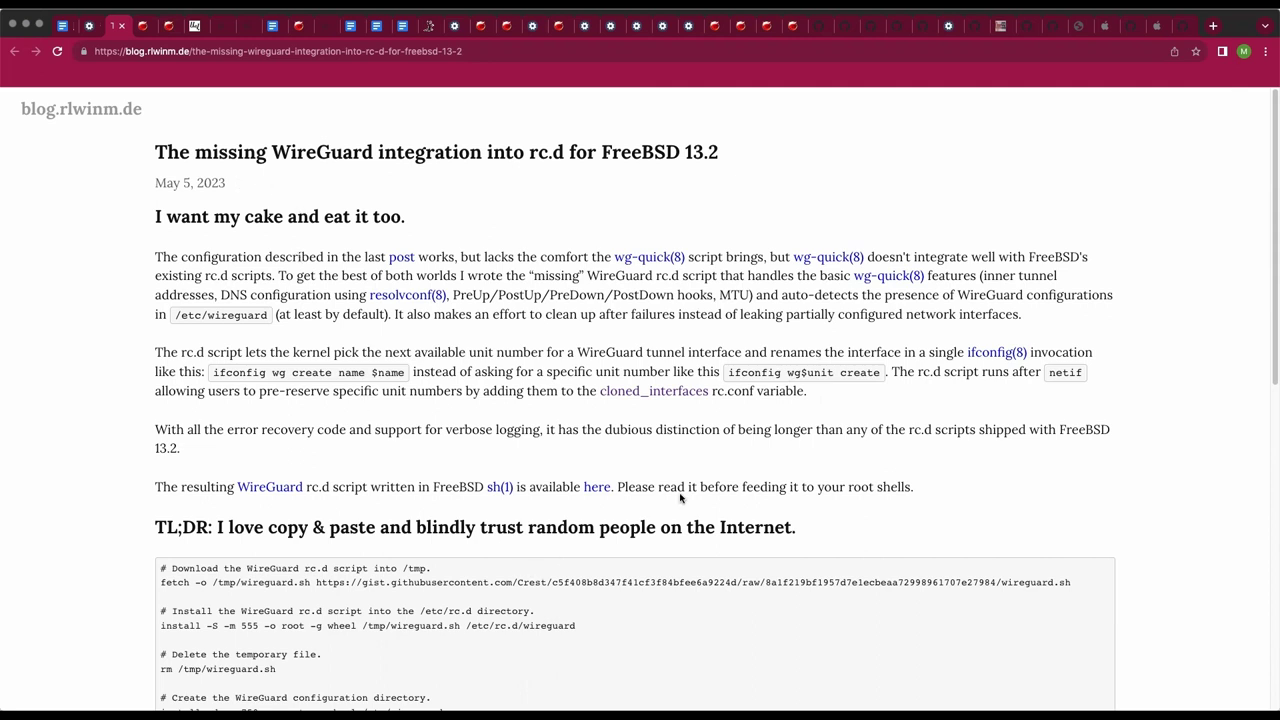
# Follow the article's 'here' link to the raw wireguard.sh gist and scroll through its source
pyautogui.click(600, 486)
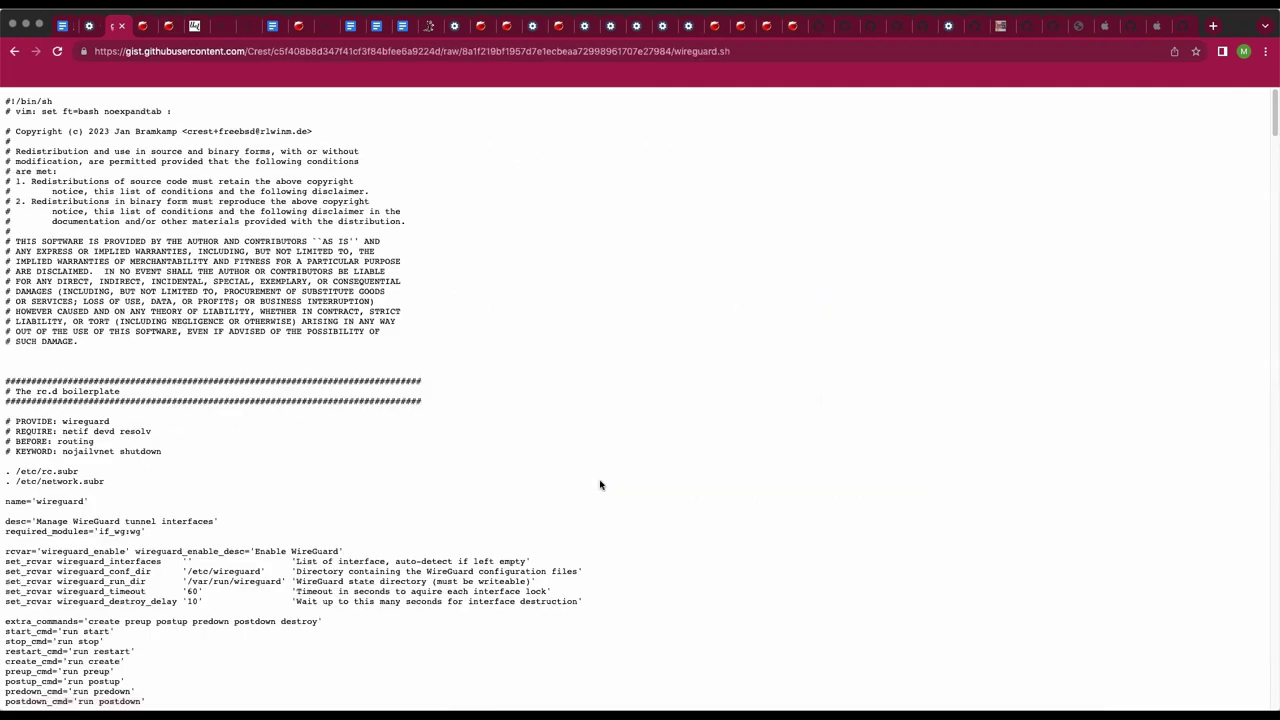
pyautogui.scroll(-10, 549, 442)
pyautogui.scroll(-18, 549, 445)
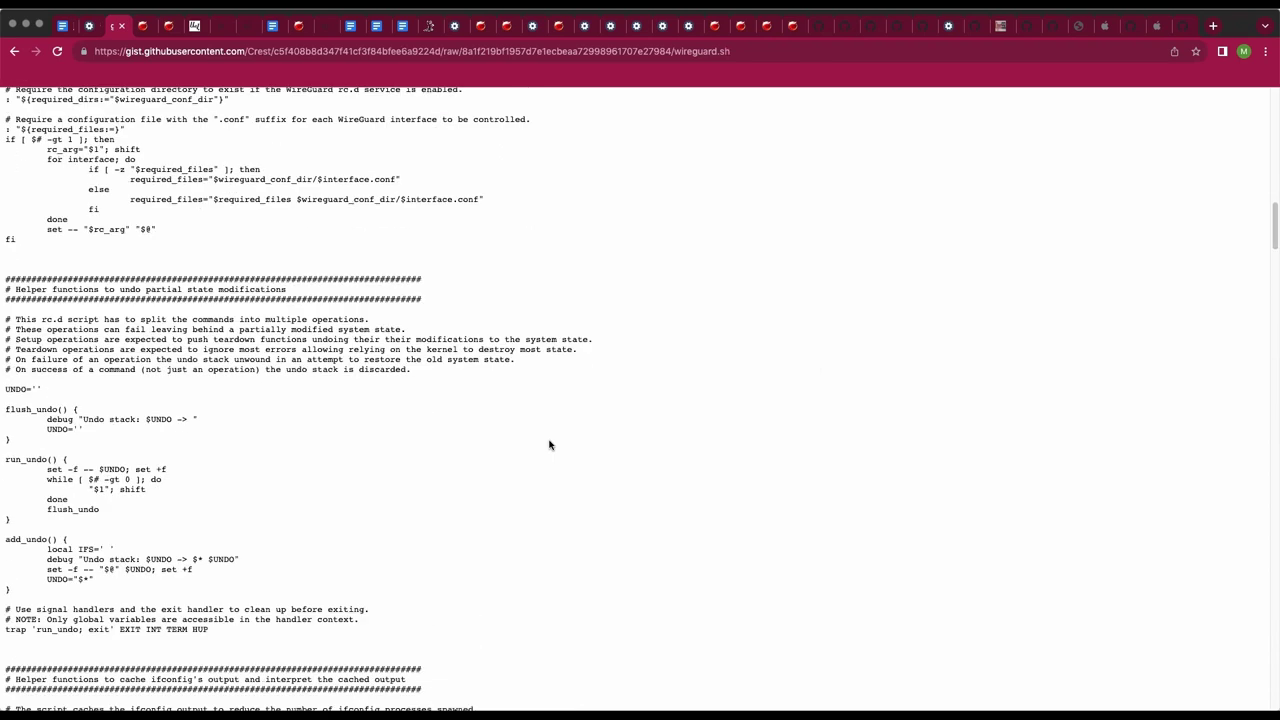
pyautogui.scroll(20, 549, 445)
pyautogui.scroll(-2, 549, 445)
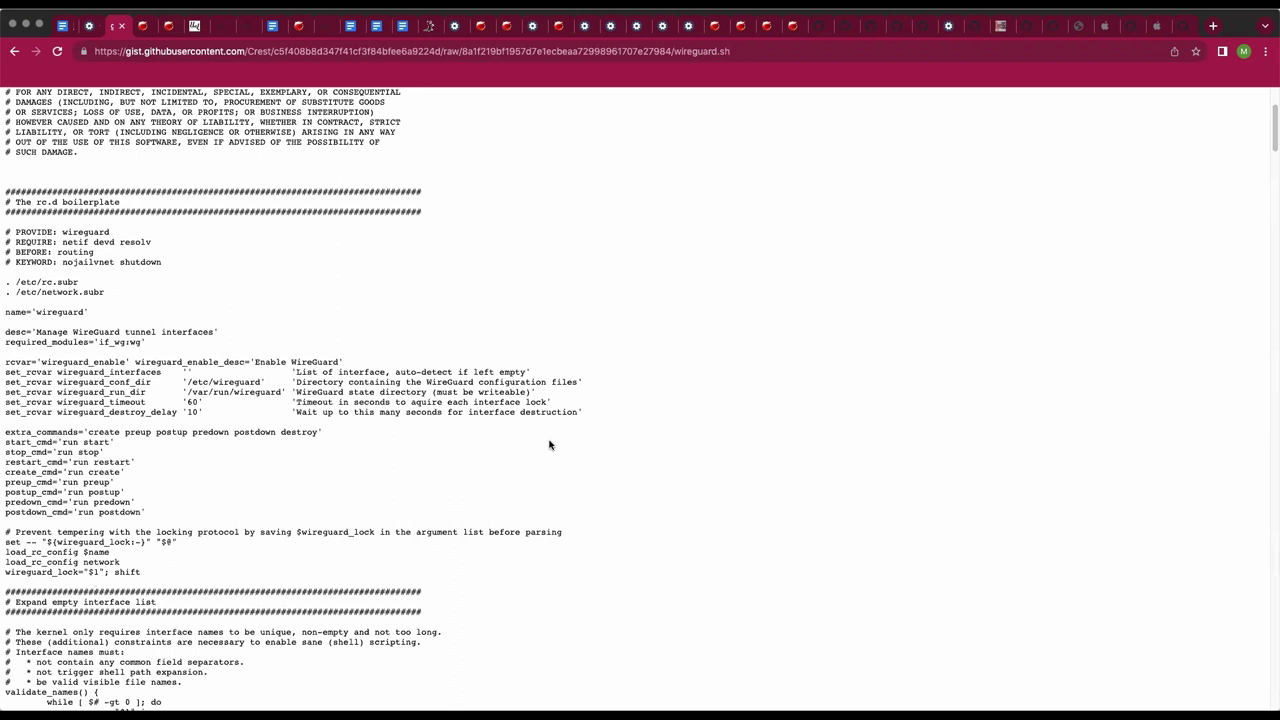
pyautogui.scroll(-1, 549, 445)
pyautogui.scroll(-2, 549, 444)
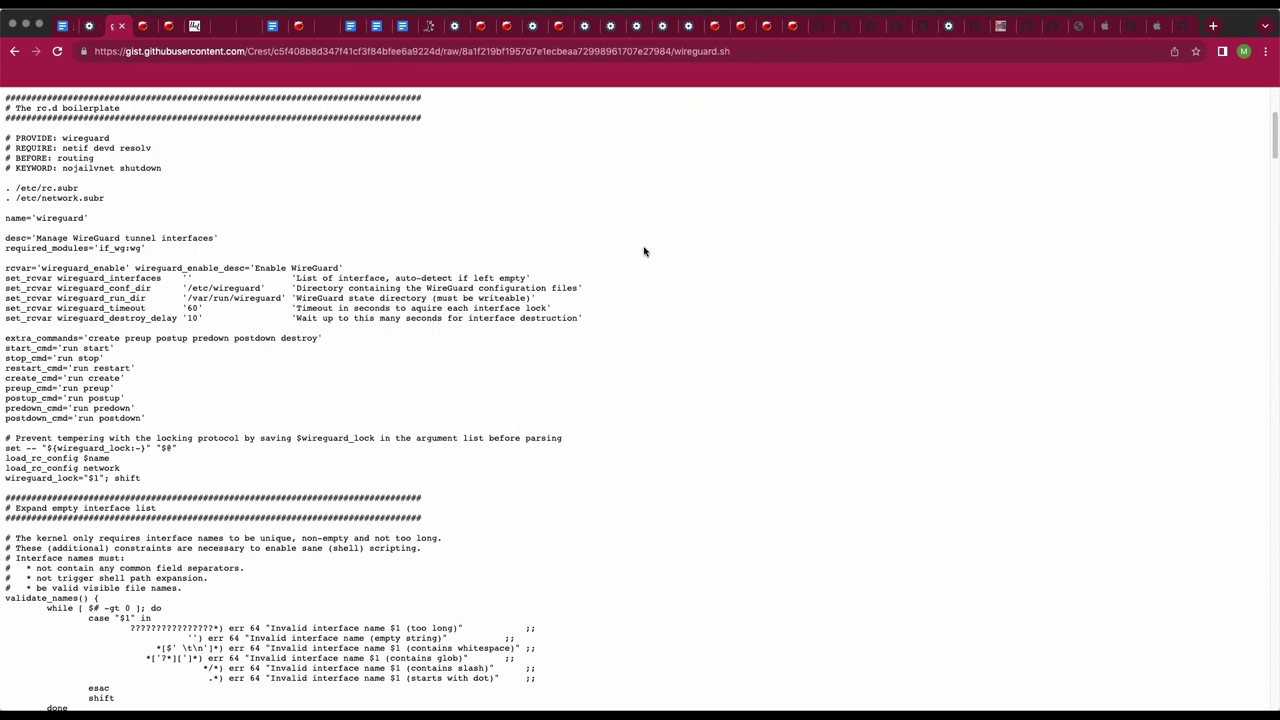
pyautogui.scroll(-5, 644, 251)
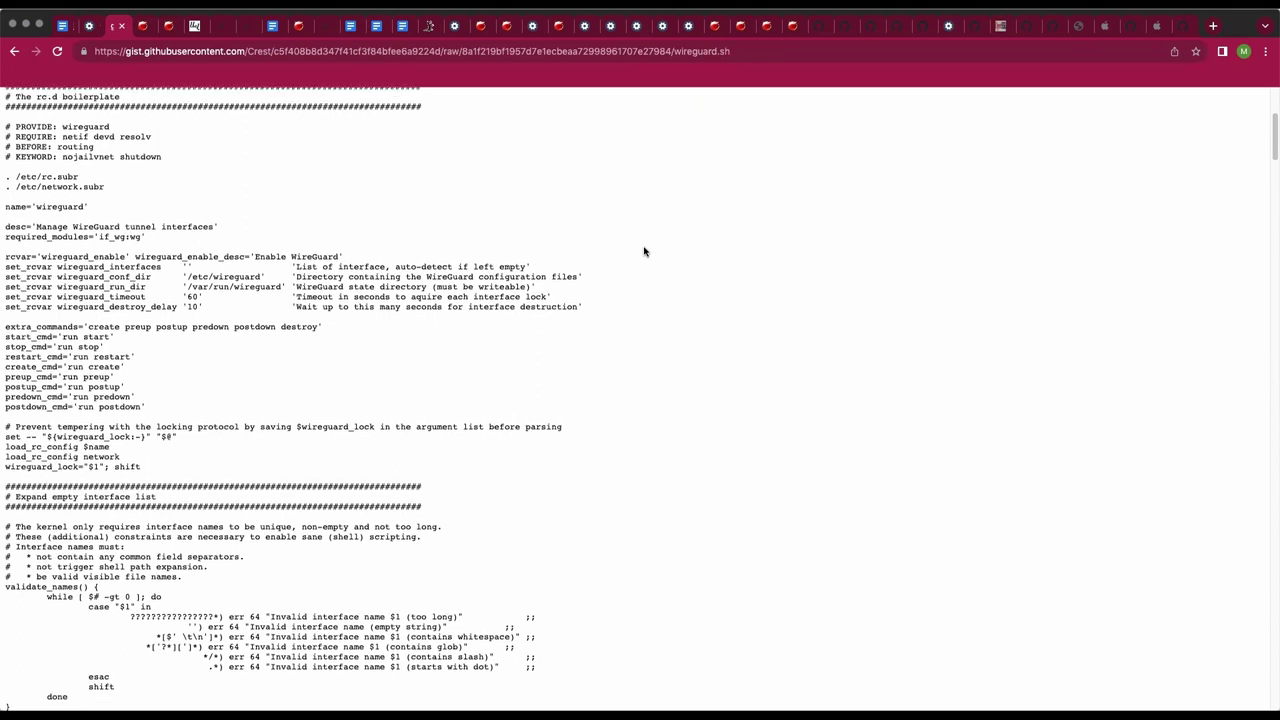
pyautogui.scroll(-5, 644, 251)
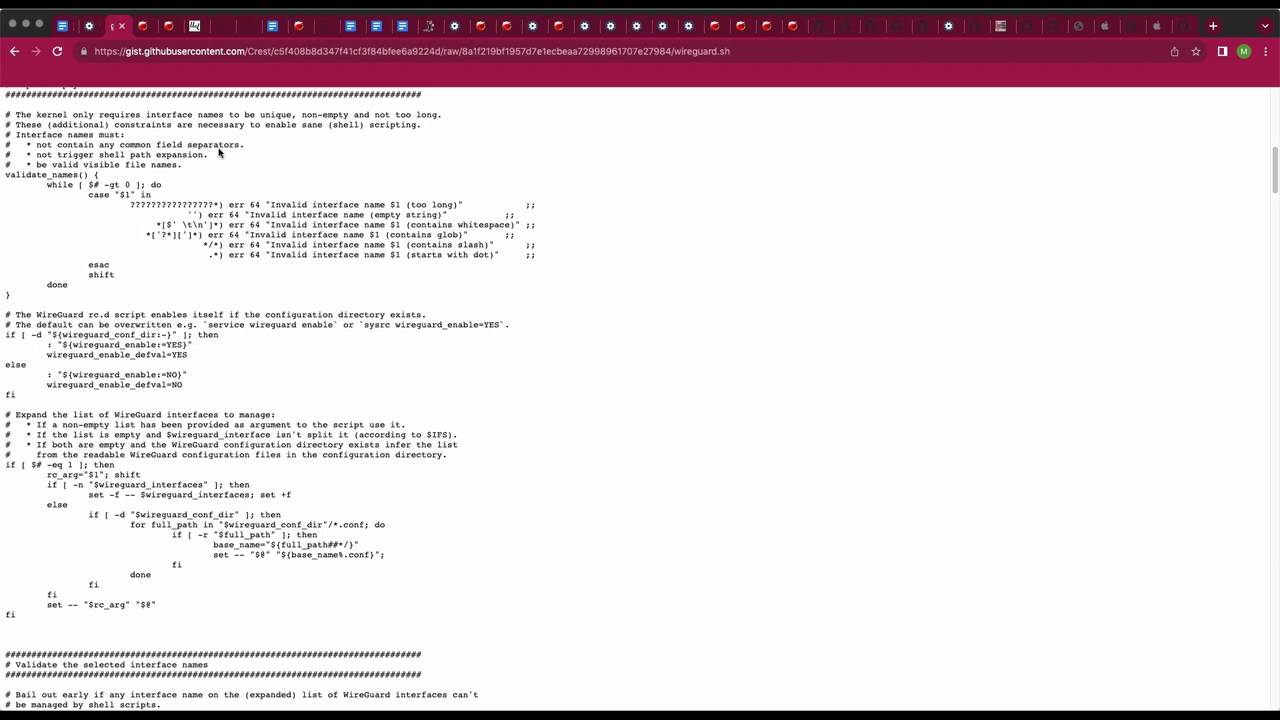
# Scroll through wireguard.sh from the interface-name rules to the final run_rc_command line
pyautogui.moveTo(218, 166); pyautogui.dragTo(6, 114)
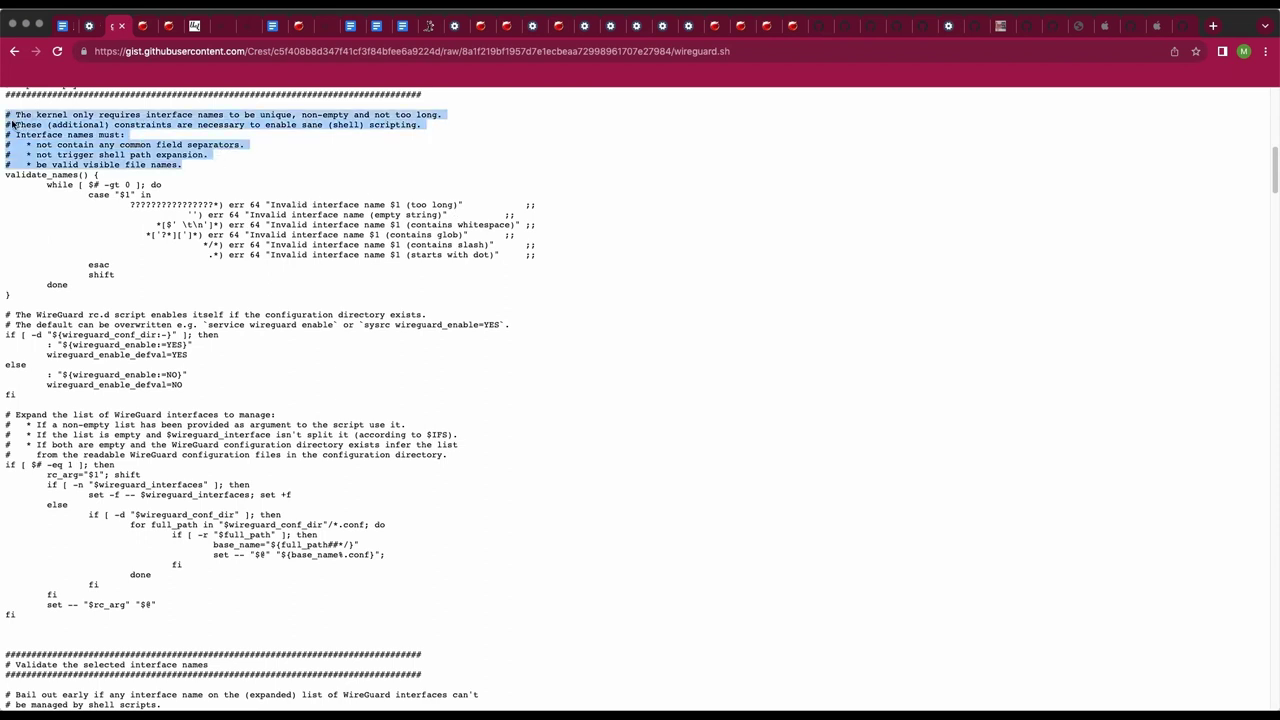
pyautogui.scroll(-10, 284, 157)
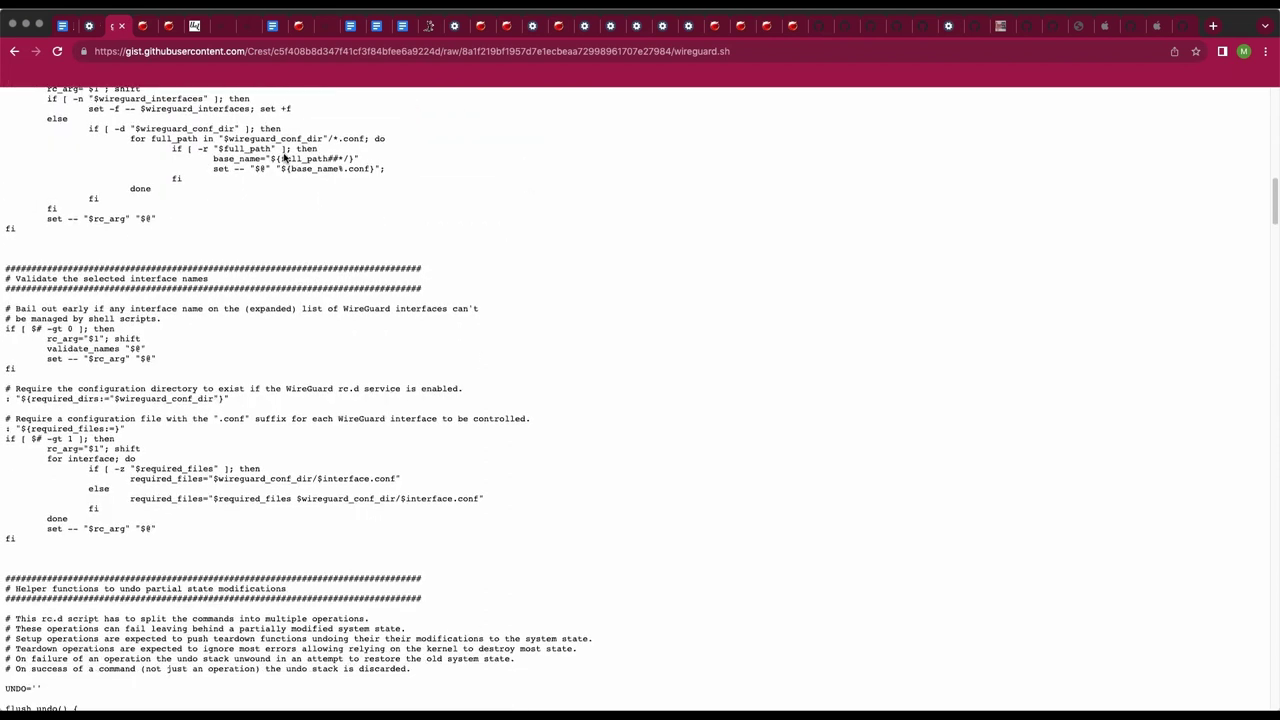
pyautogui.scroll(-4, 284, 155)
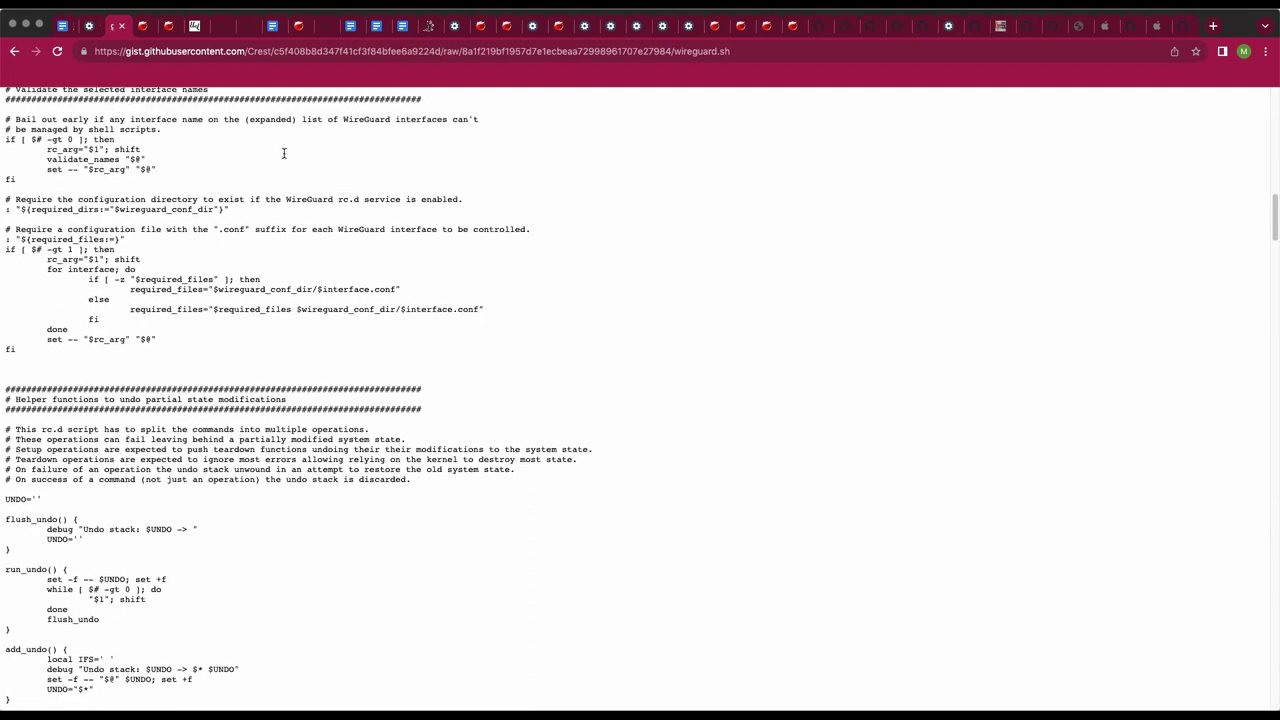
pyautogui.scroll(-3, 284, 157)
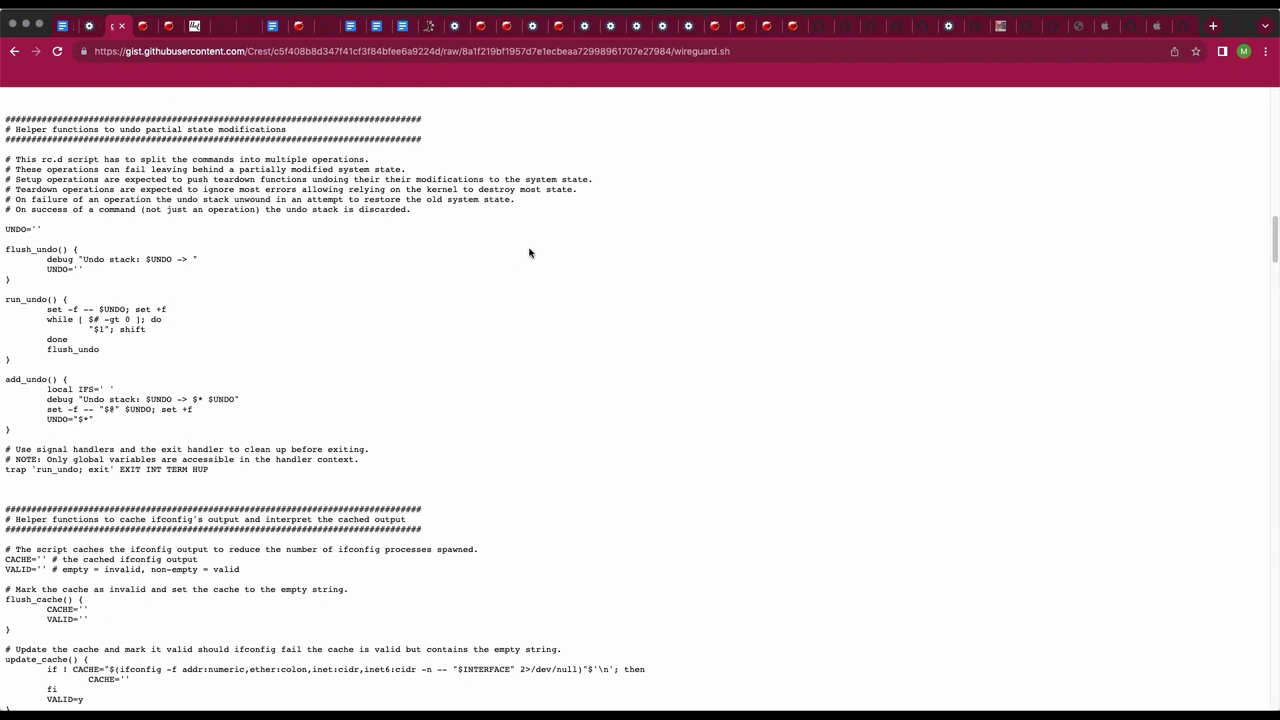
pyautogui.scroll(-10, 530, 253)
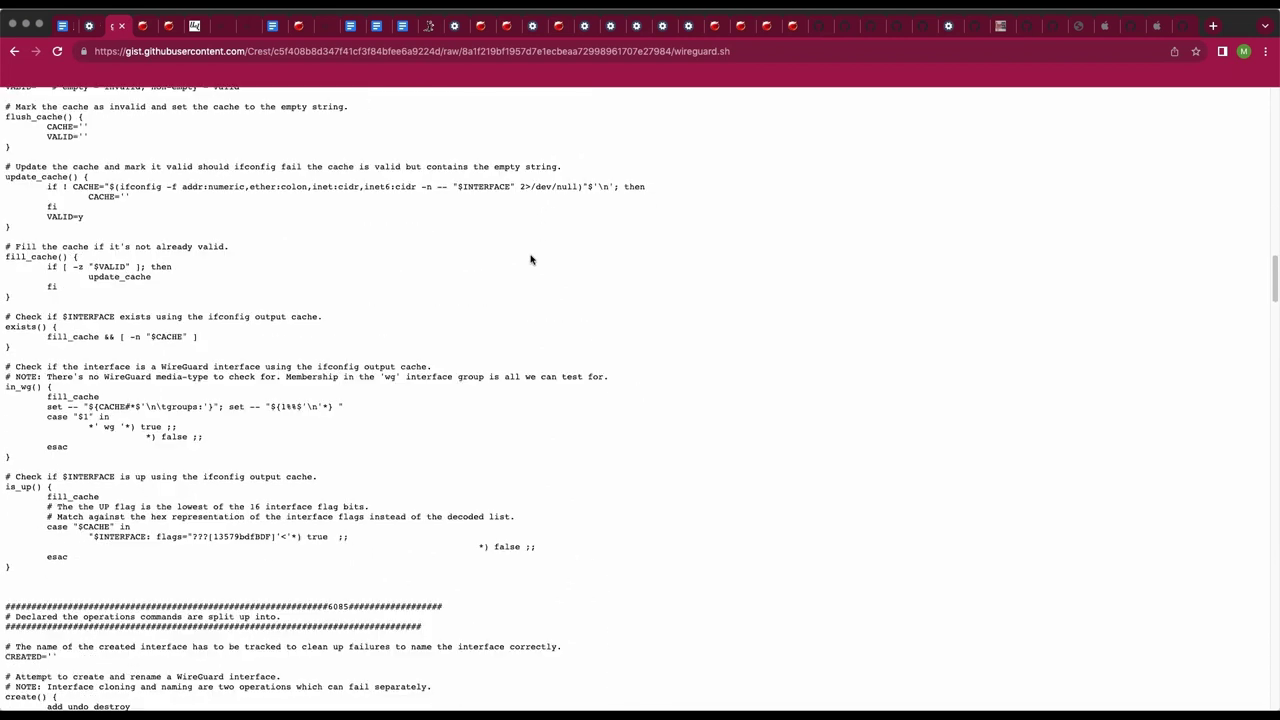
pyautogui.scroll(-6, 532, 260)
pyautogui.scroll(-6, 535, 266)
pyautogui.scroll(1, 540, 262)
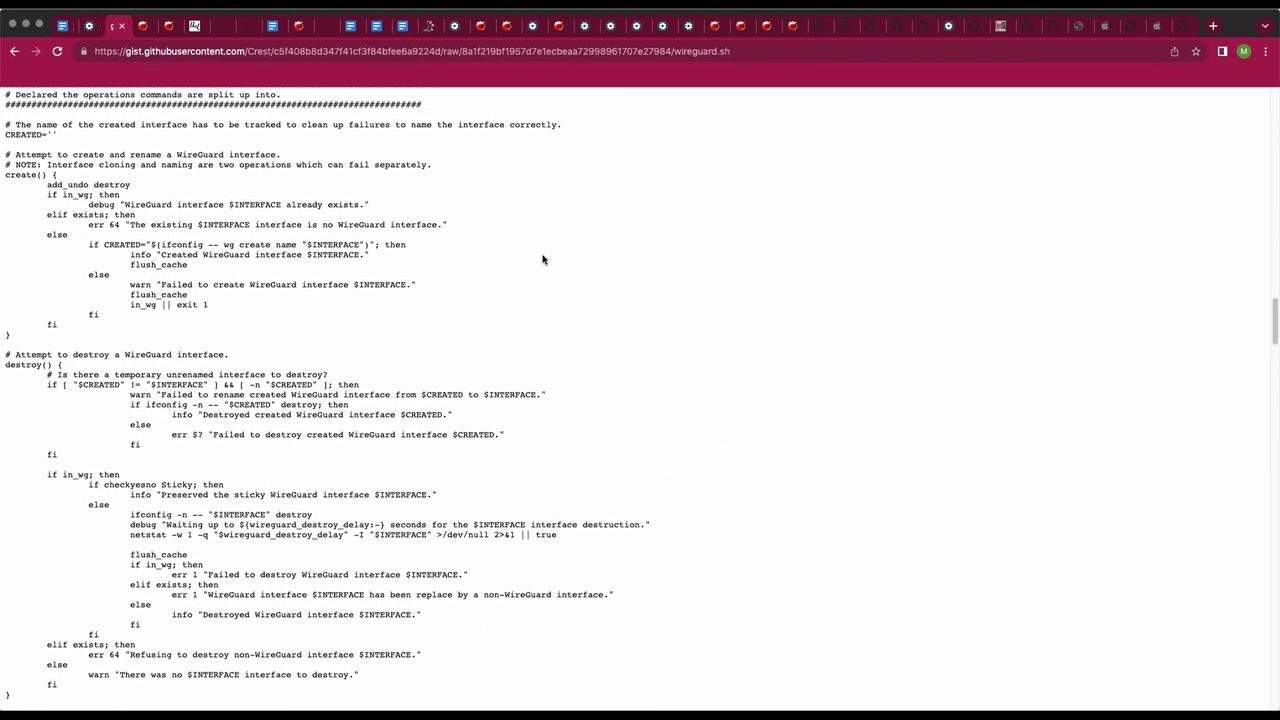
pyautogui.scroll(-10, 543, 260)
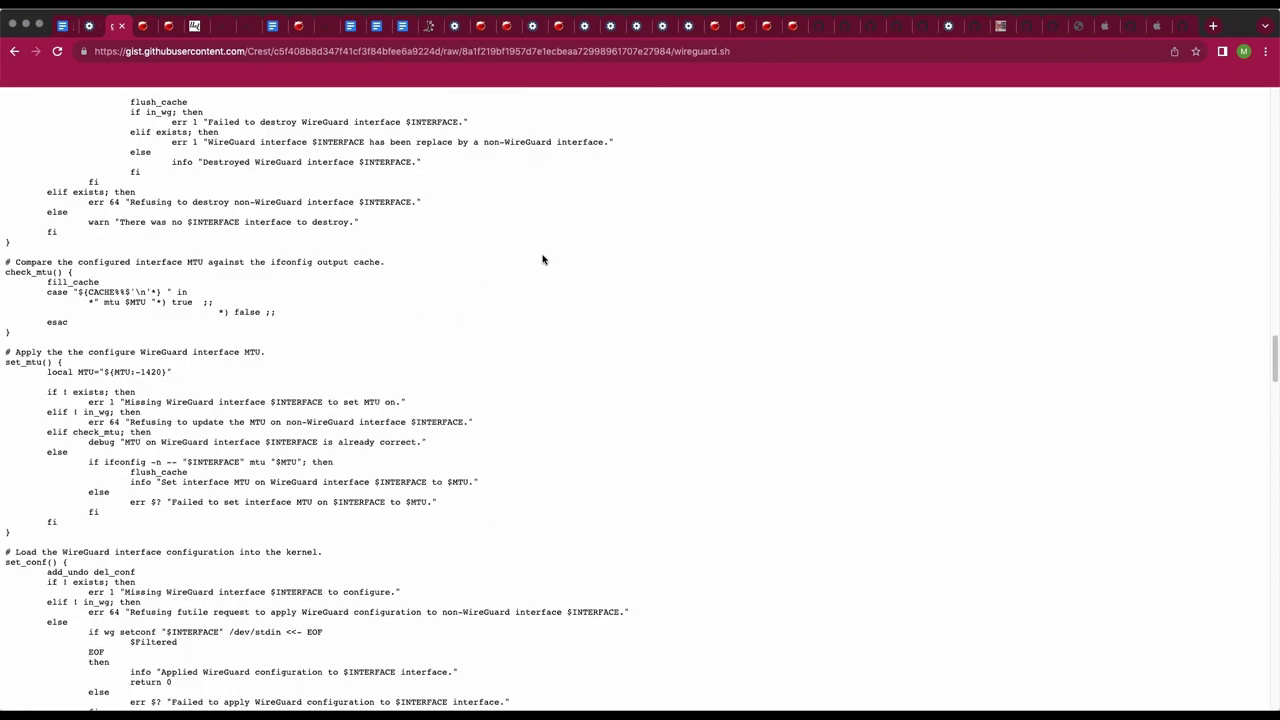
pyautogui.scroll(-1, 543, 260)
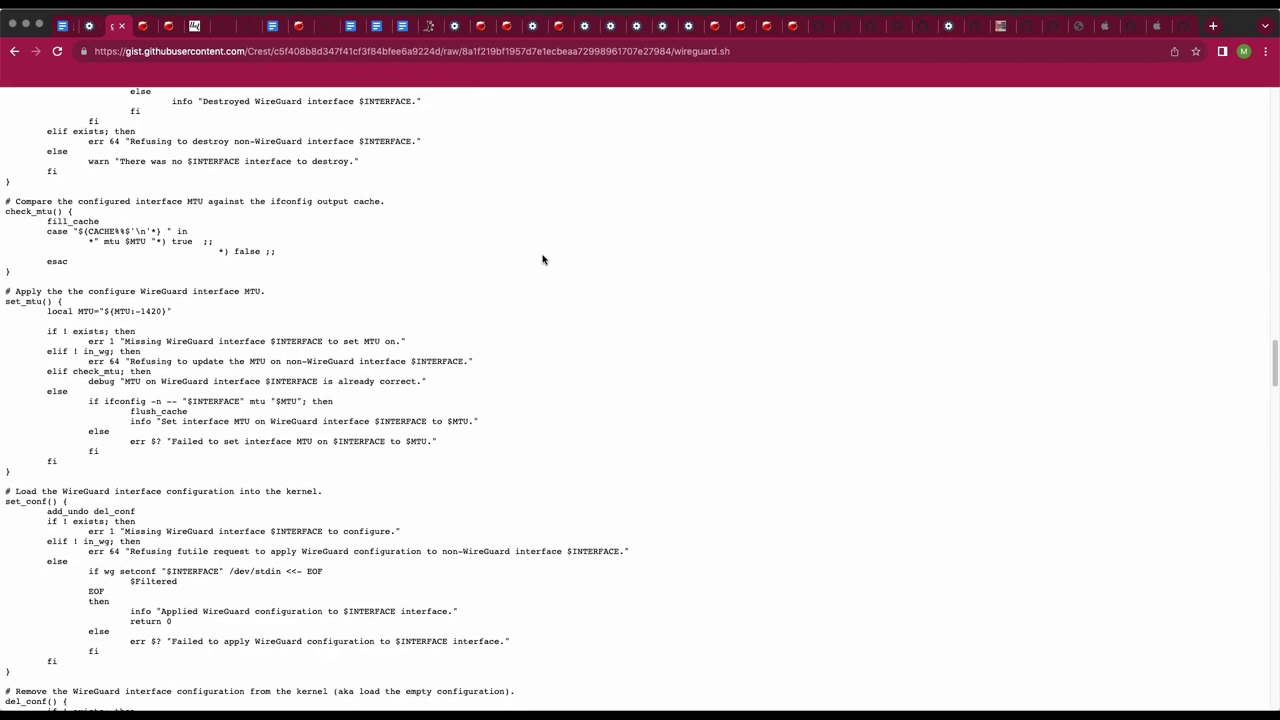
pyautogui.scroll(-1, 543, 260)
pyautogui.scroll(-7, 543, 260)
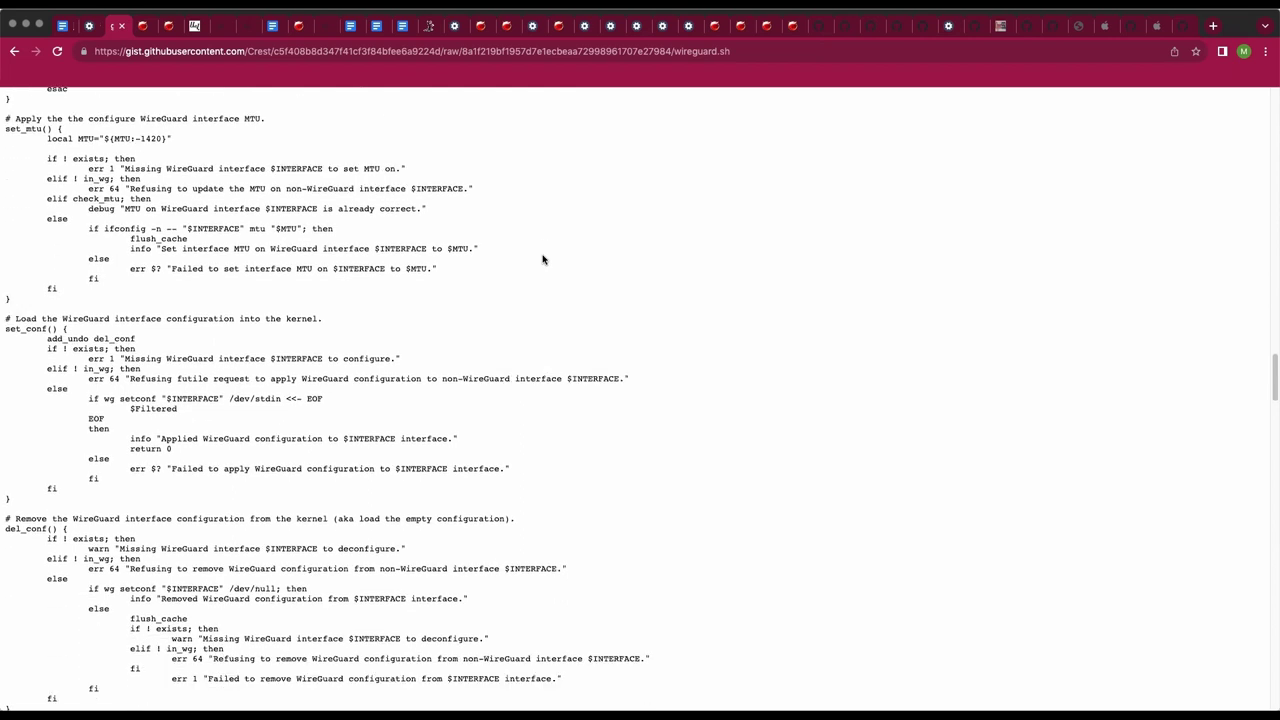
pyautogui.scroll(-4, 543, 260)
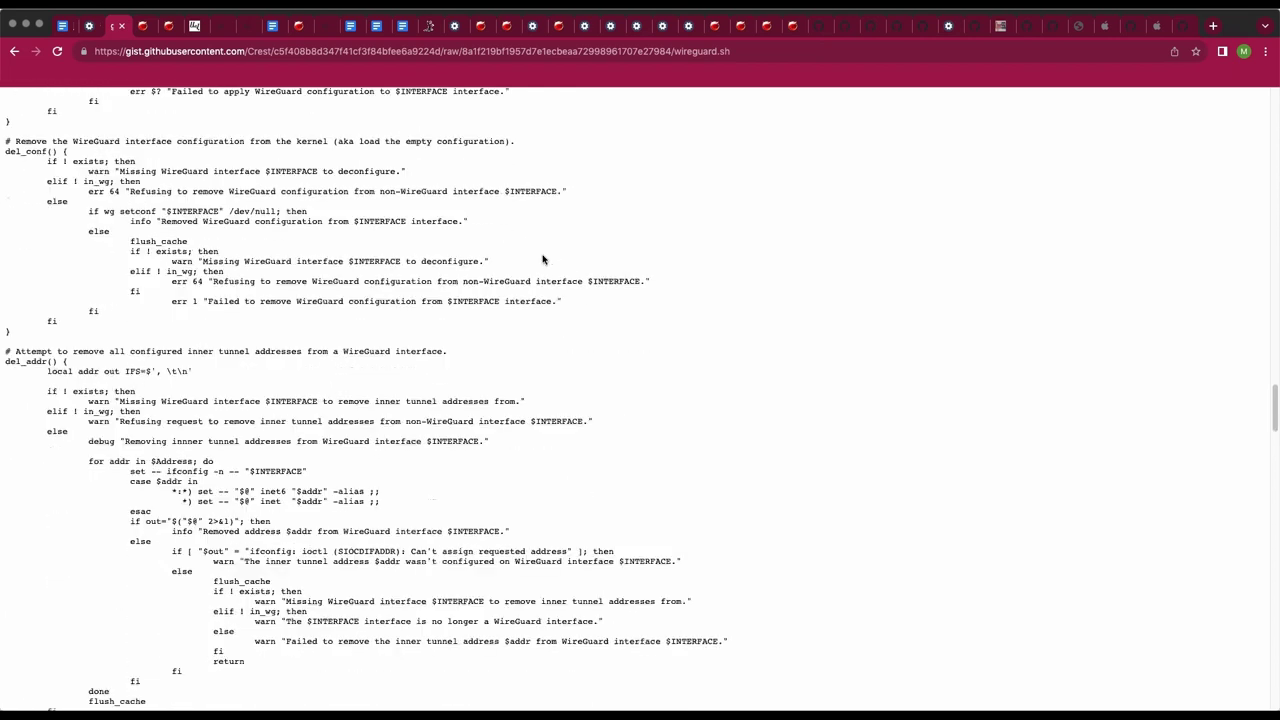
pyautogui.scroll(-5, 543, 260)
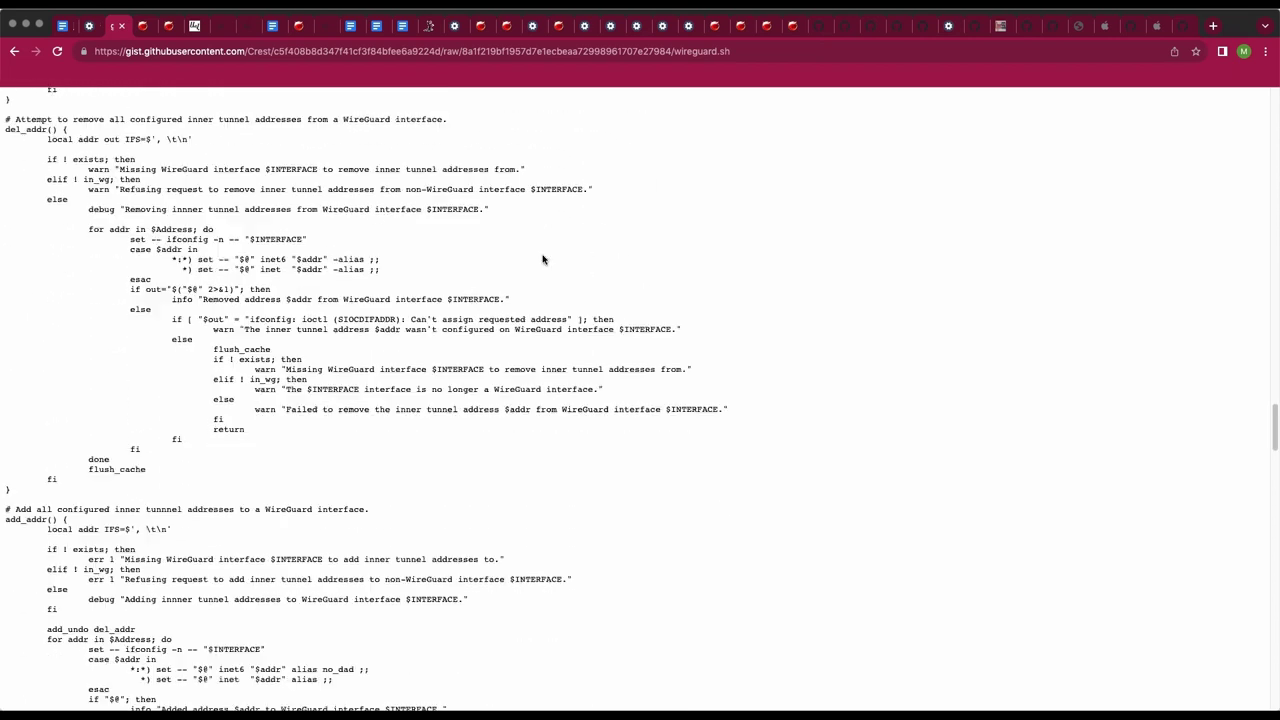
pyautogui.scroll(-1, 543, 260)
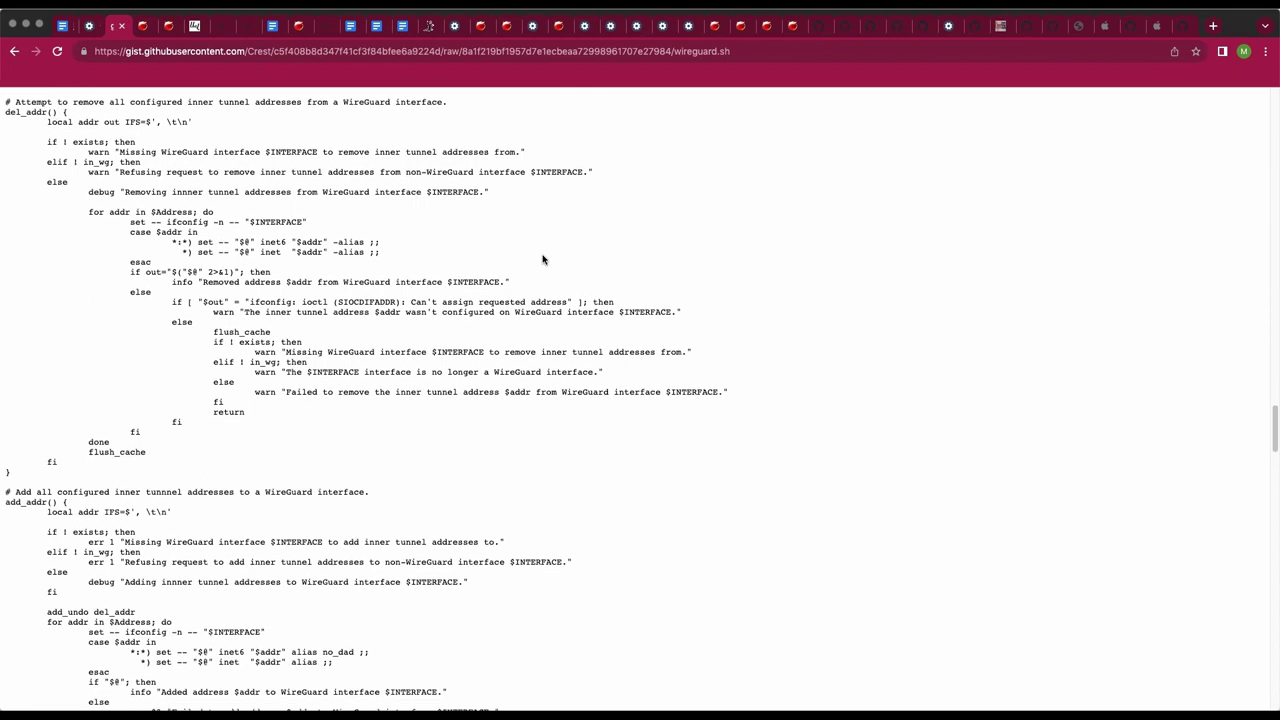
pyautogui.scroll(-6, 543, 260)
pyautogui.scroll(-12, 543, 260)
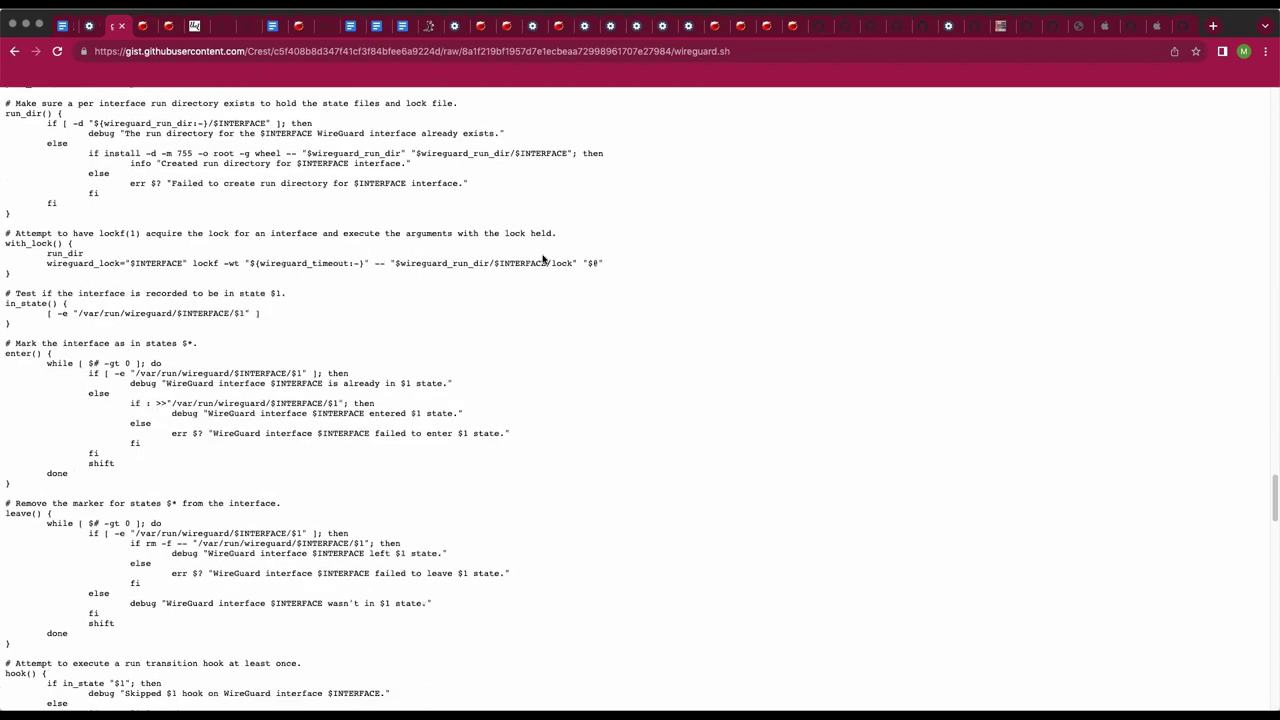
pyautogui.scroll(-1, 543, 260)
pyautogui.scroll(-7, 543, 258)
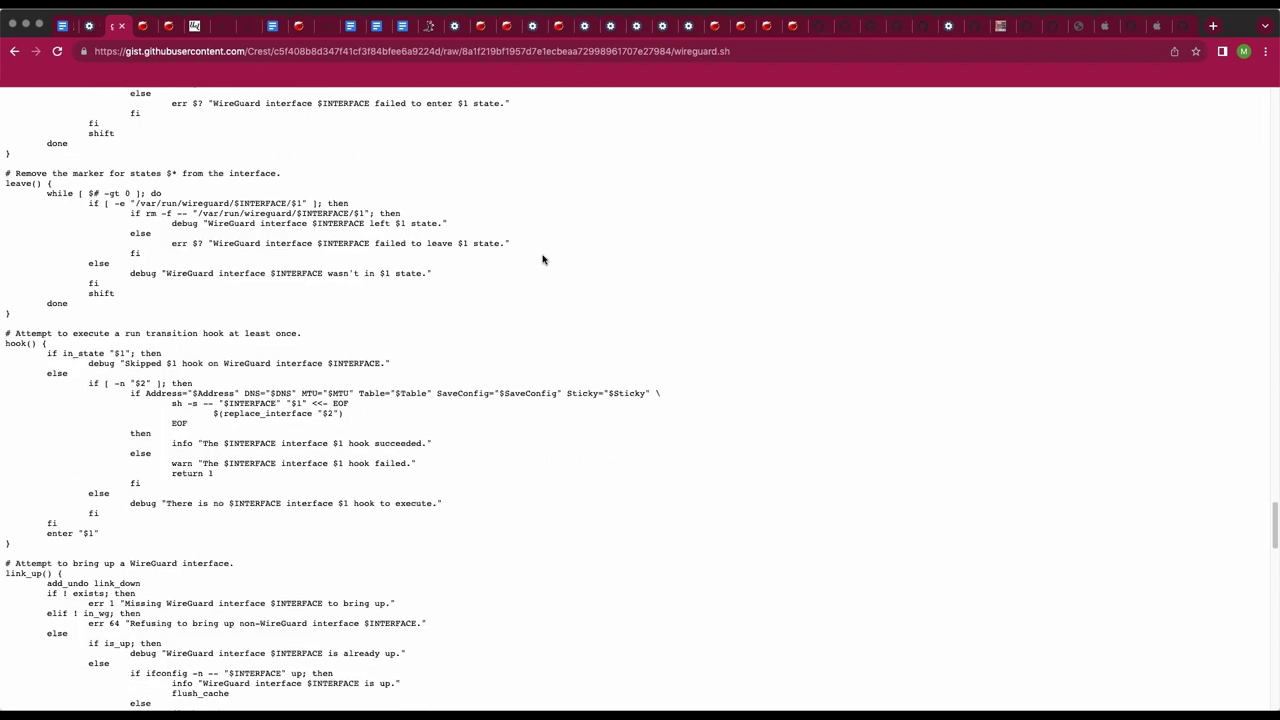
pyautogui.scroll(-5, 543, 260)
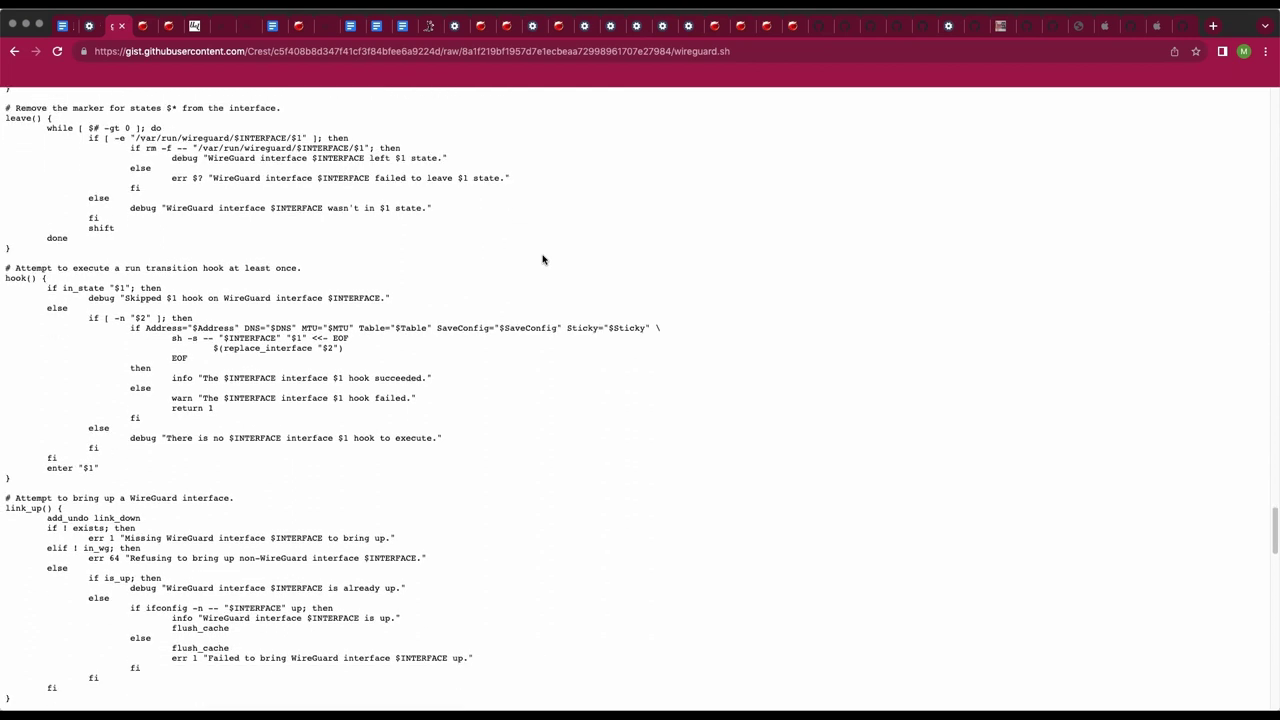
pyautogui.scroll(-8, 541, 263)
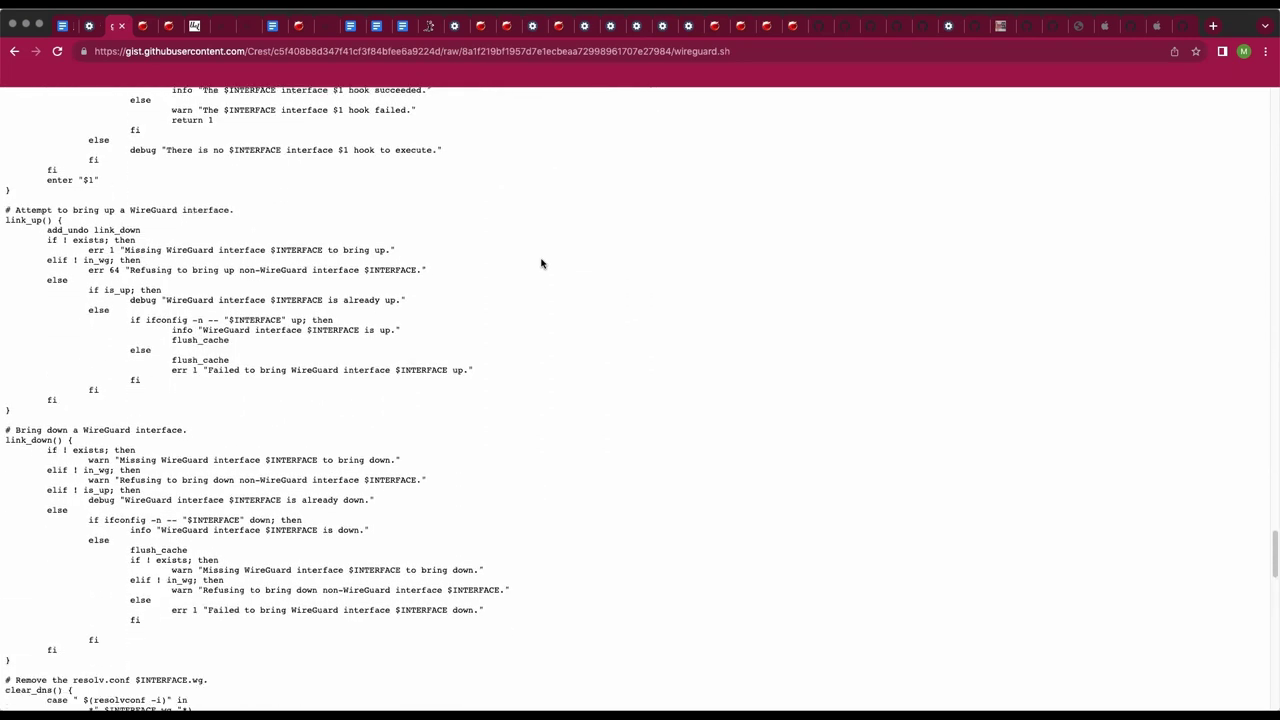
pyautogui.scroll(-8, 541, 263)
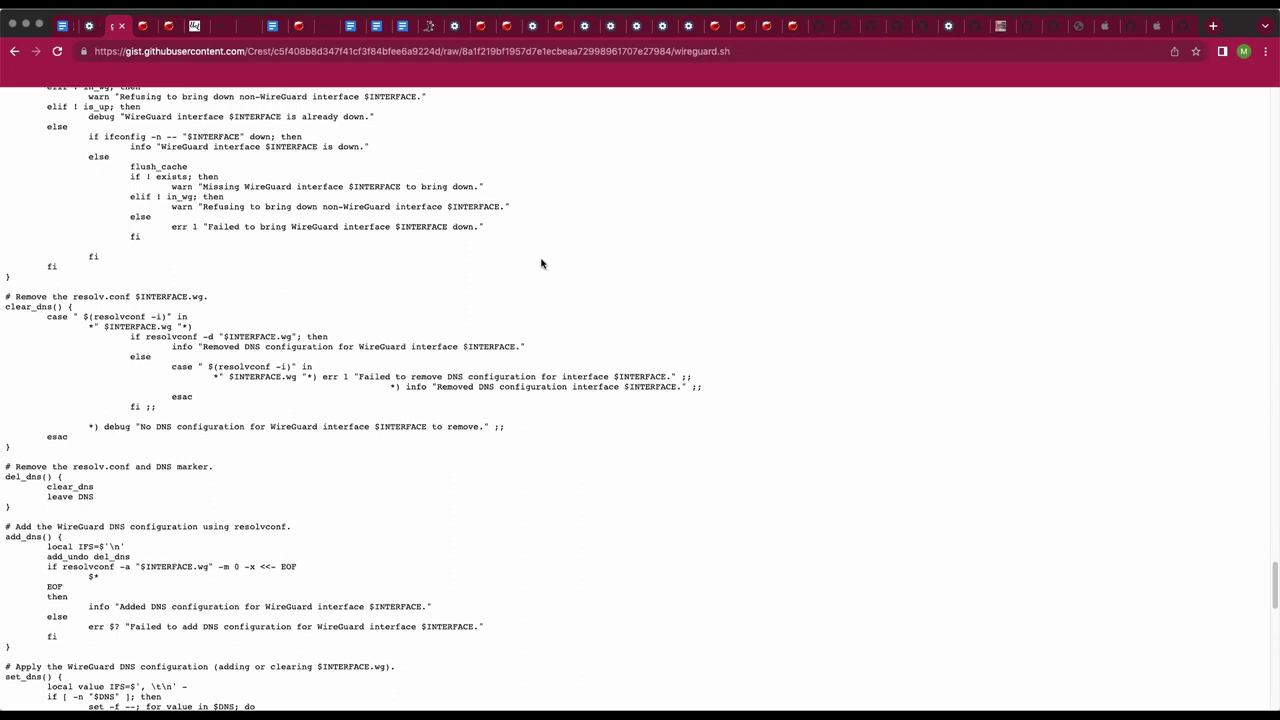
pyautogui.scroll(-9, 541, 263)
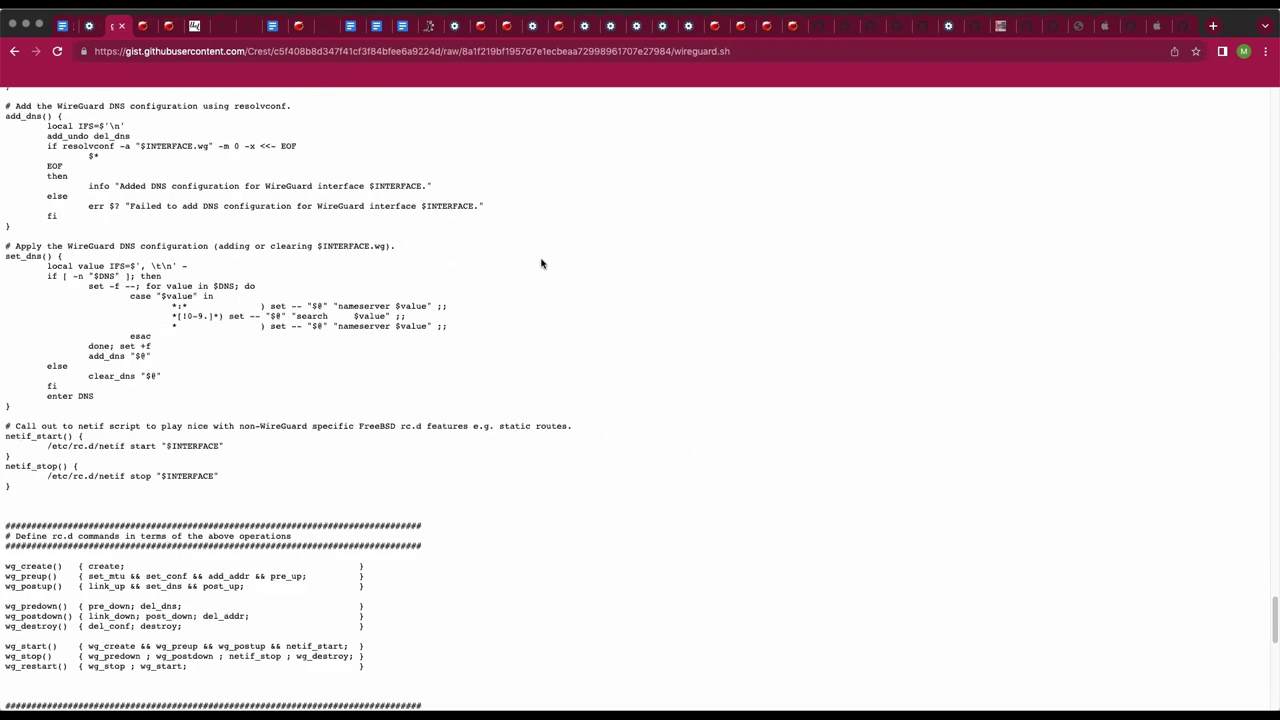
pyautogui.scroll(-4, 541, 263)
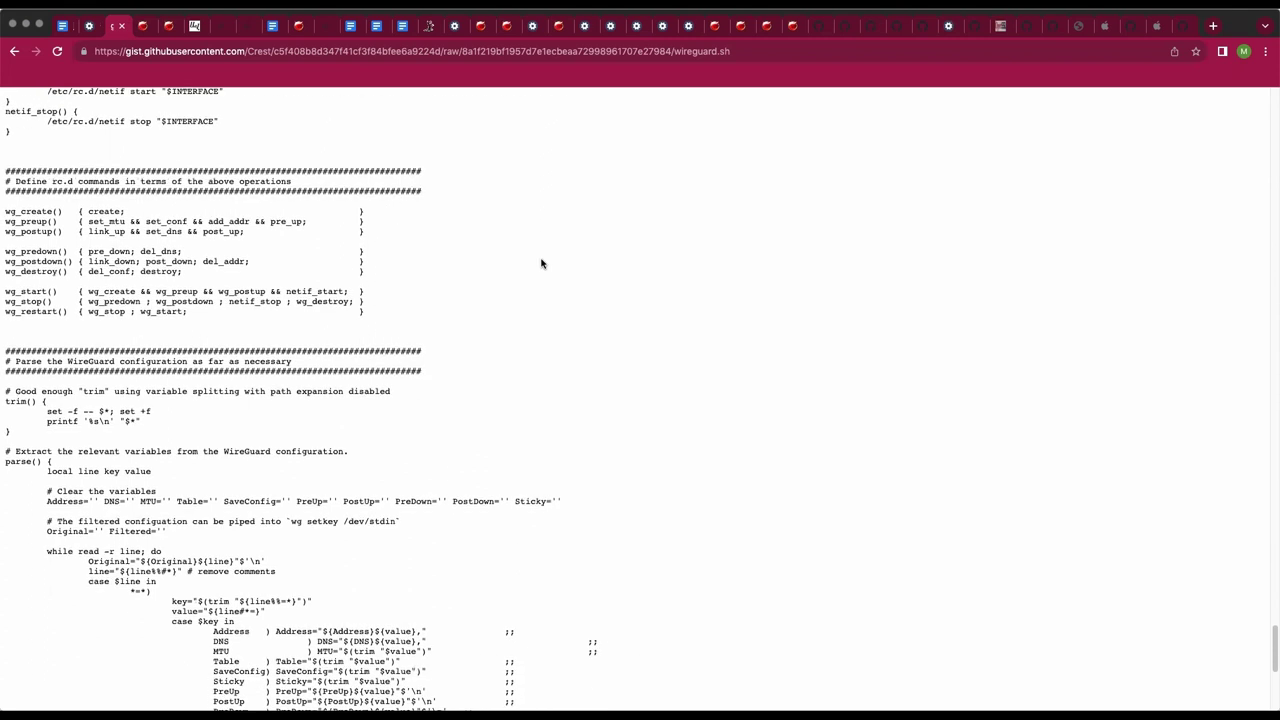
pyautogui.scroll(-3, 542, 263)
pyautogui.scroll(-1, 544, 262)
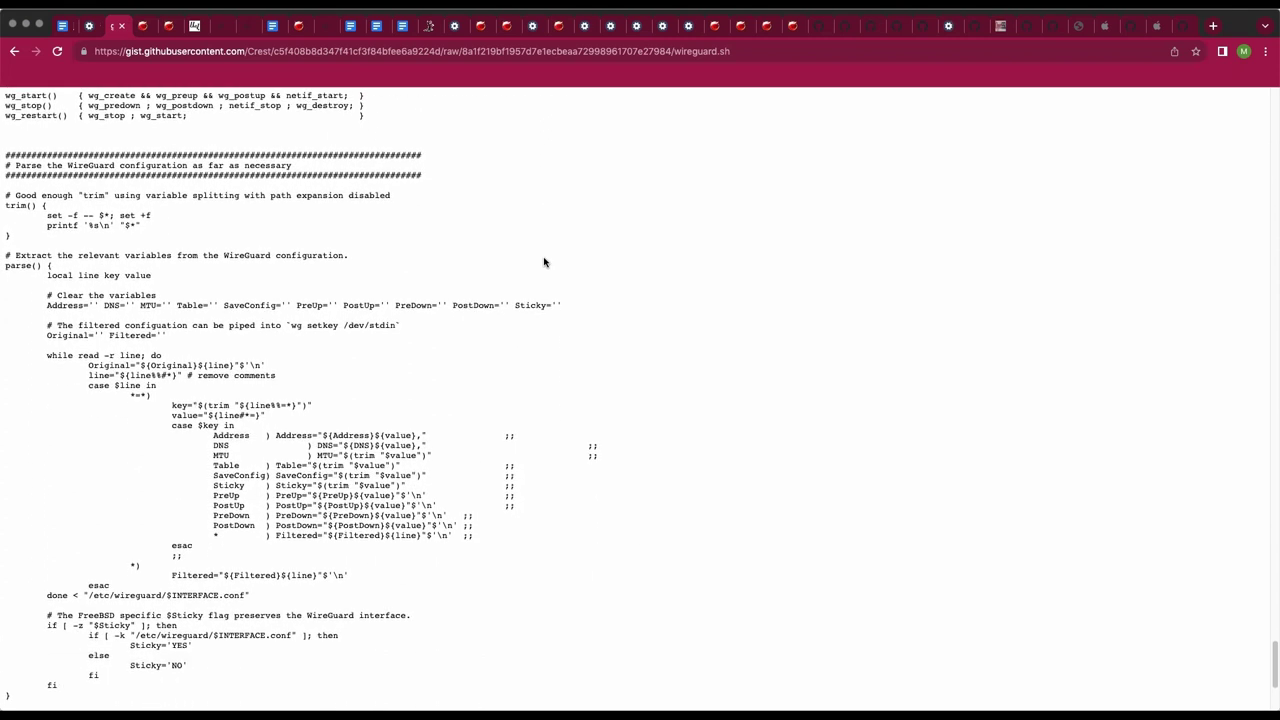
pyautogui.scroll(-5, 544, 262)
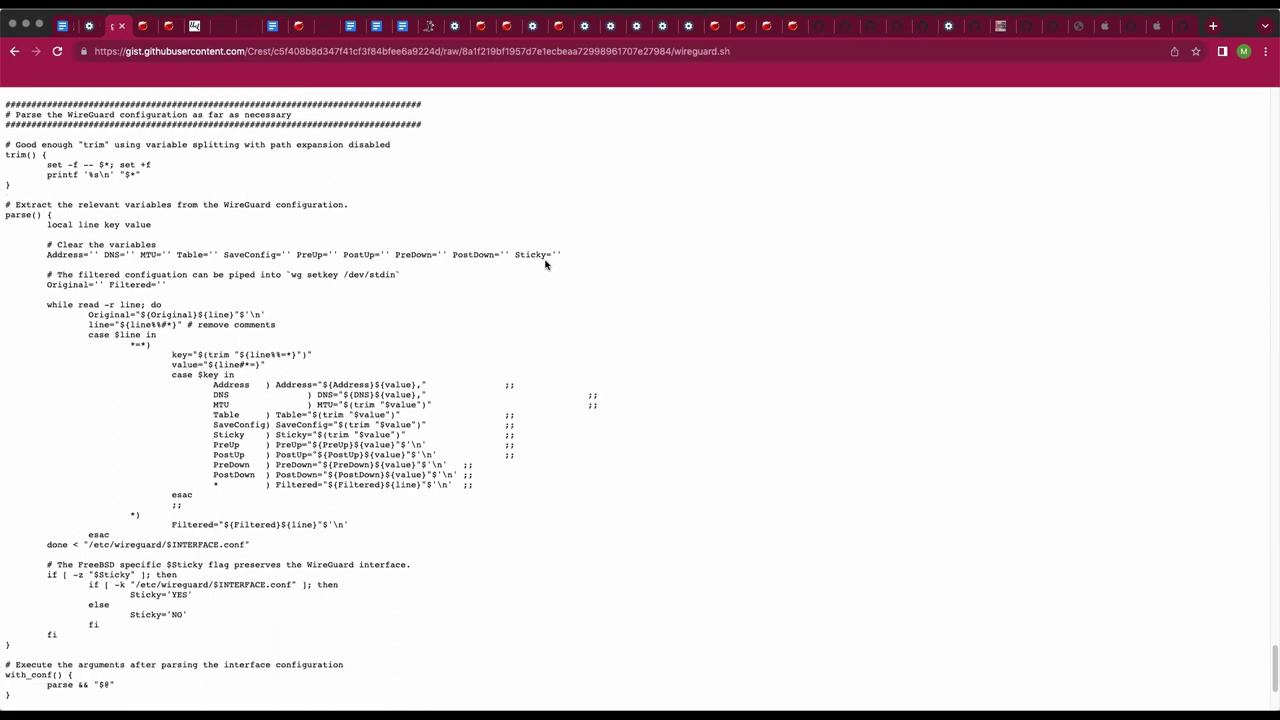
# Copy the raw wireguard.sh gist URL and go back to the WOW Weekly Call notes
pyautogui.click(345, 52)
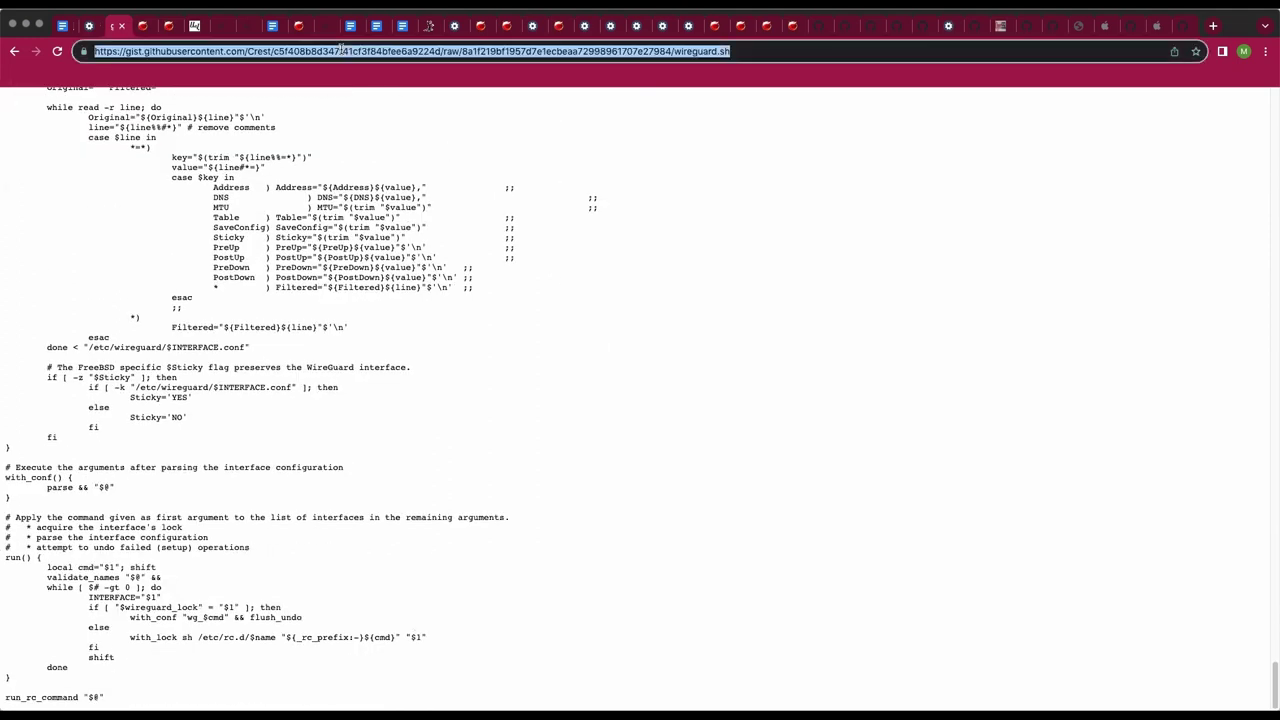
pyautogui.click(64, 38)
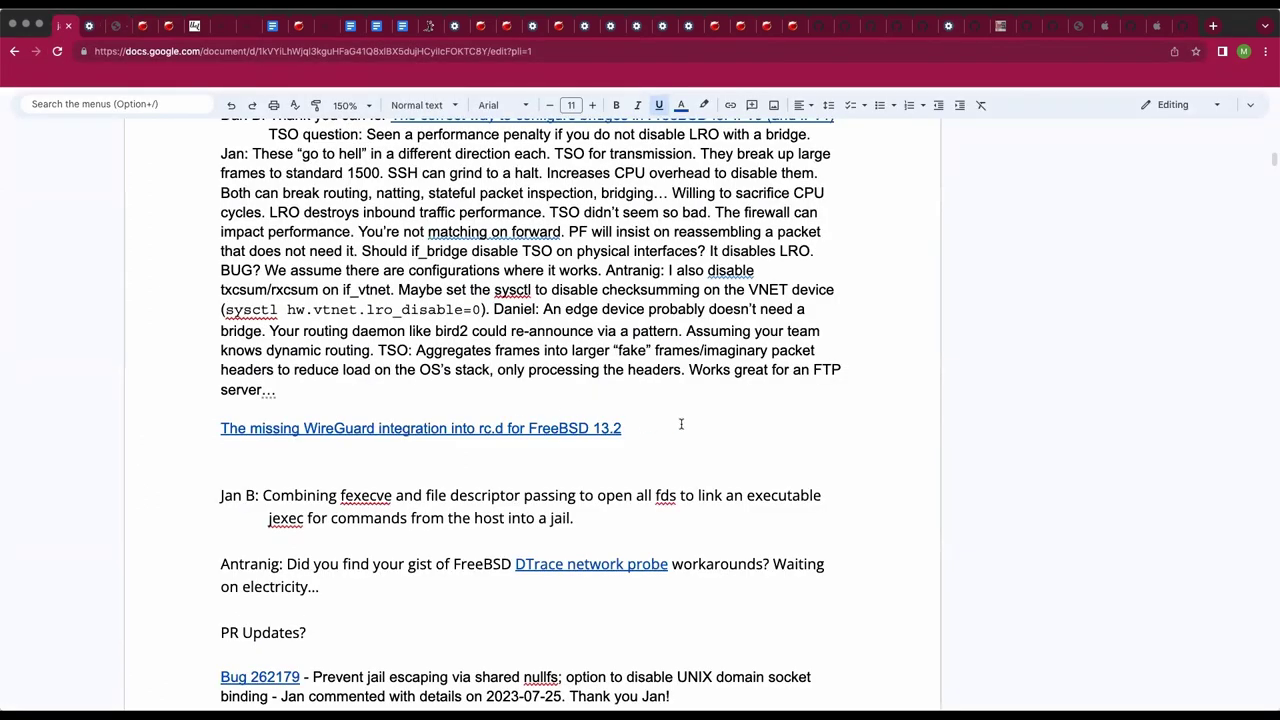
# Add 'The RC script. PLEASE TEST' after the WireGuard link, linking 'RC script' to the copied gist URL
pyautogui.write('The RC script.')
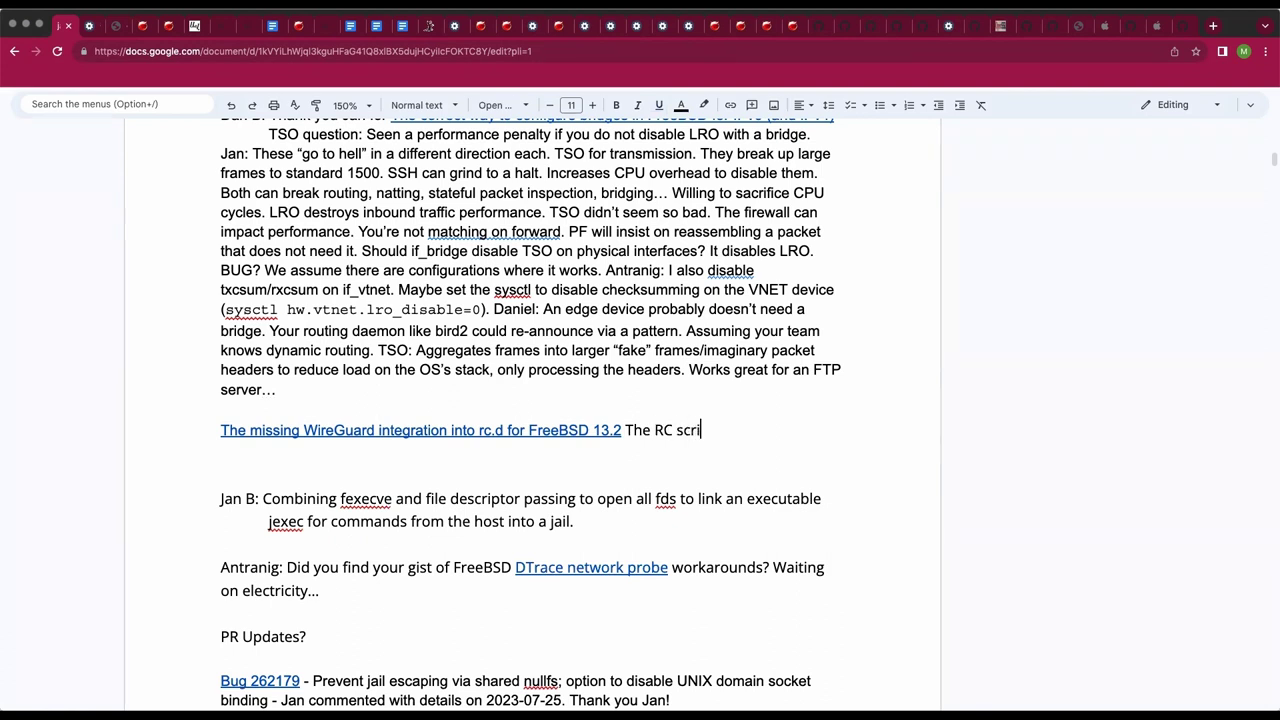
pyautogui.press('Left')
pyautogui.hotkey('shift', 'Left')
pyautogui.hotkey('shift', 'Left')
pyautogui.hotkey('shift', 'Left')
pyautogui.hotkey('shift', 'Left')
pyautogui.hotkey('shift', 'Left')
pyautogui.hotkey('shift', 'Left')
pyautogui.hotkey('shift', 'Left')
pyautogui.hotkey('shift', 'Left')
pyautogui.hotkey('shift', 'Left')
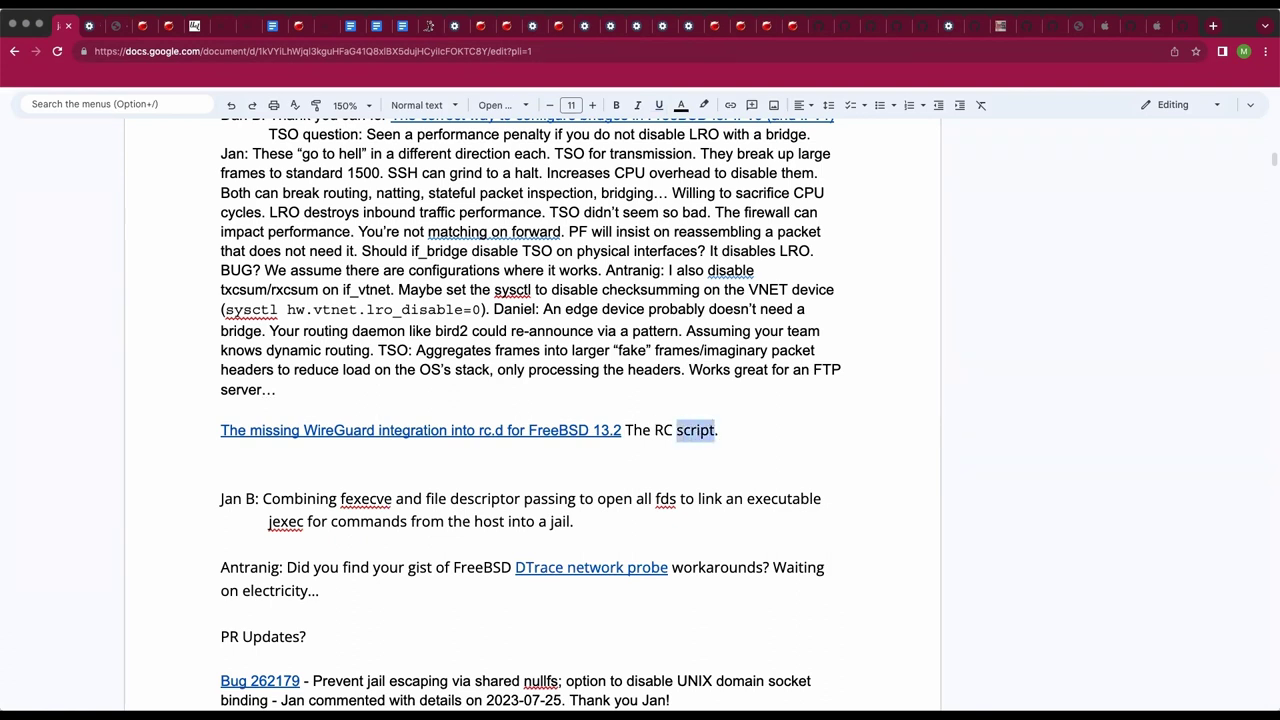
pyautogui.hotkey('ctrl', 'k')
pyautogui.hotkey('ctrl', 'v')
pyautogui.press('Return')
pyautogui.press('Right')
pyautogui.write('PLEASE TEST')
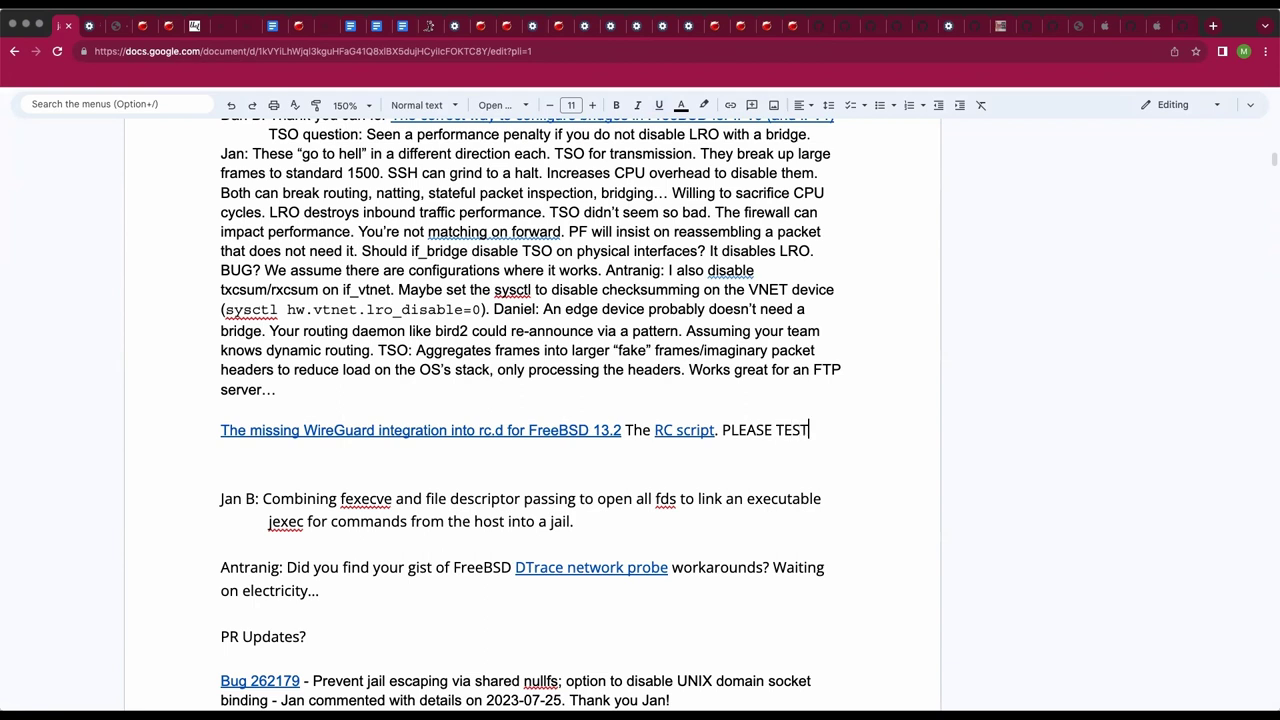
pyautogui.press('Return')
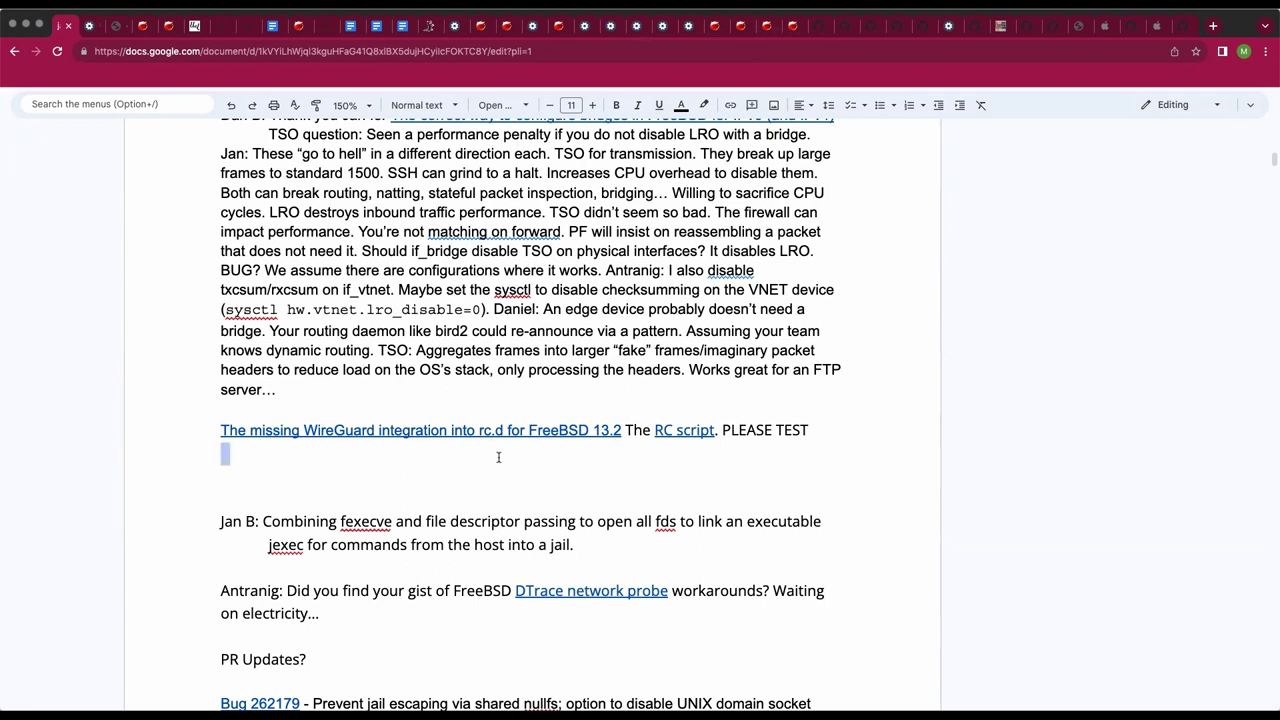
# Colour 'PLEASE TEST' red, then reselect it and bring up the highlight colour palette
pyautogui.click(812, 429)
pyautogui.moveTo(812, 429); pyautogui.dragTo(721, 431)
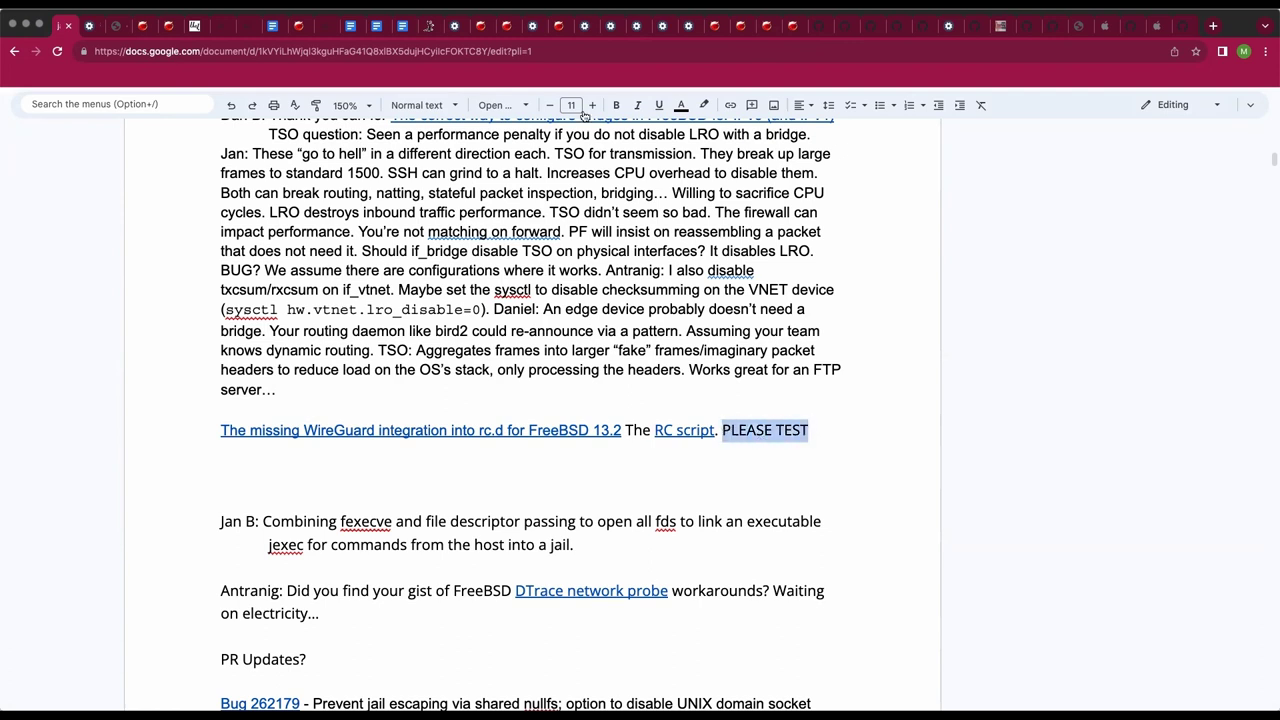
pyautogui.click(681, 105)
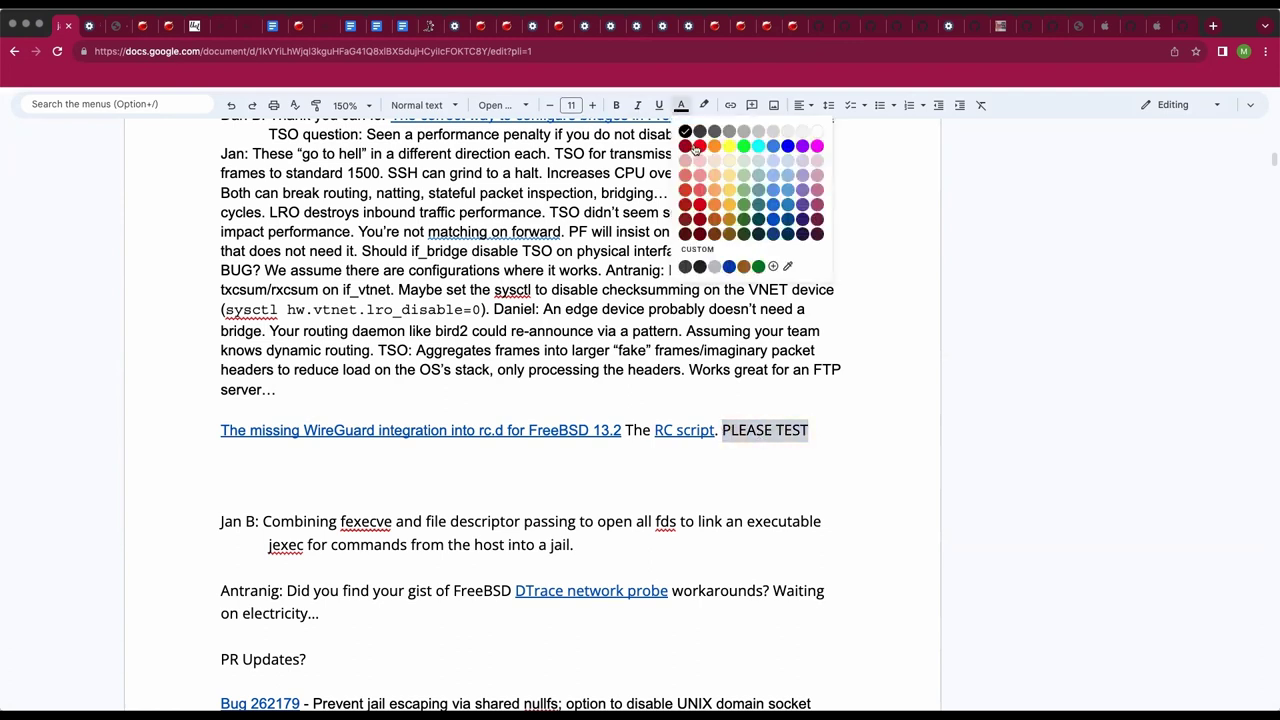
pyautogui.click(698, 147)
pyautogui.click(763, 480)
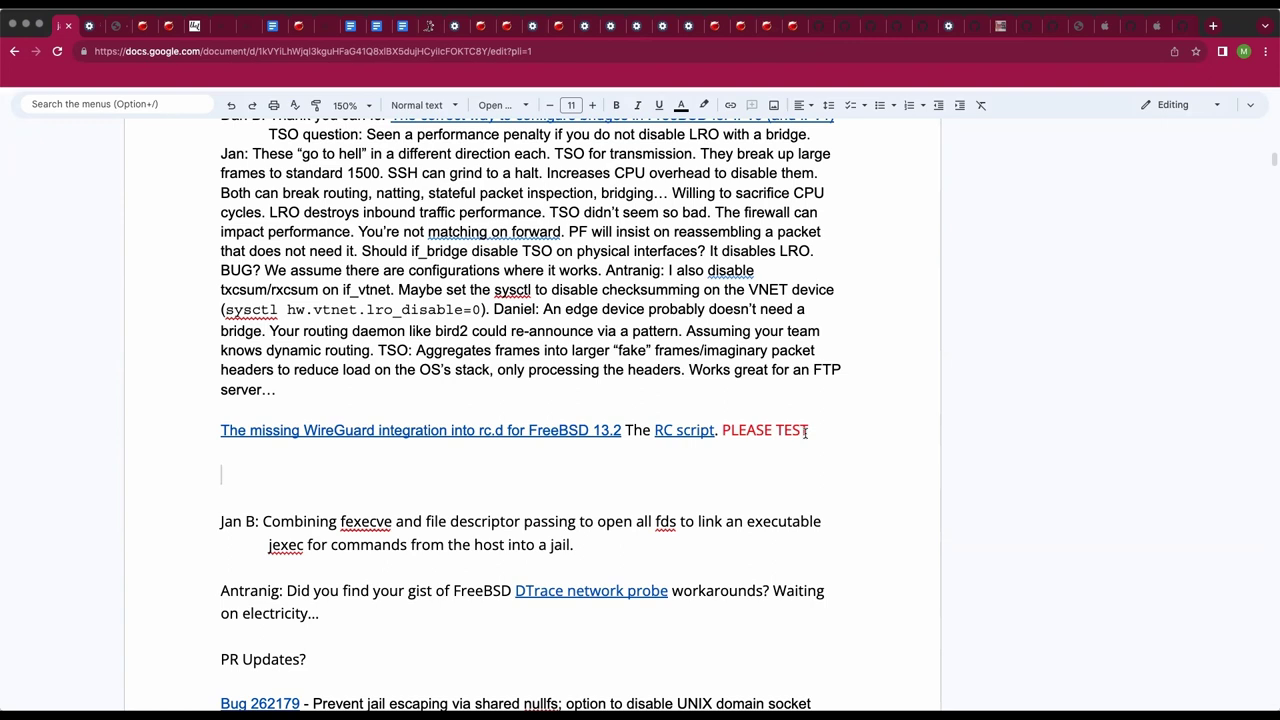
pyautogui.moveTo(808, 432); pyautogui.dragTo(720, 432)
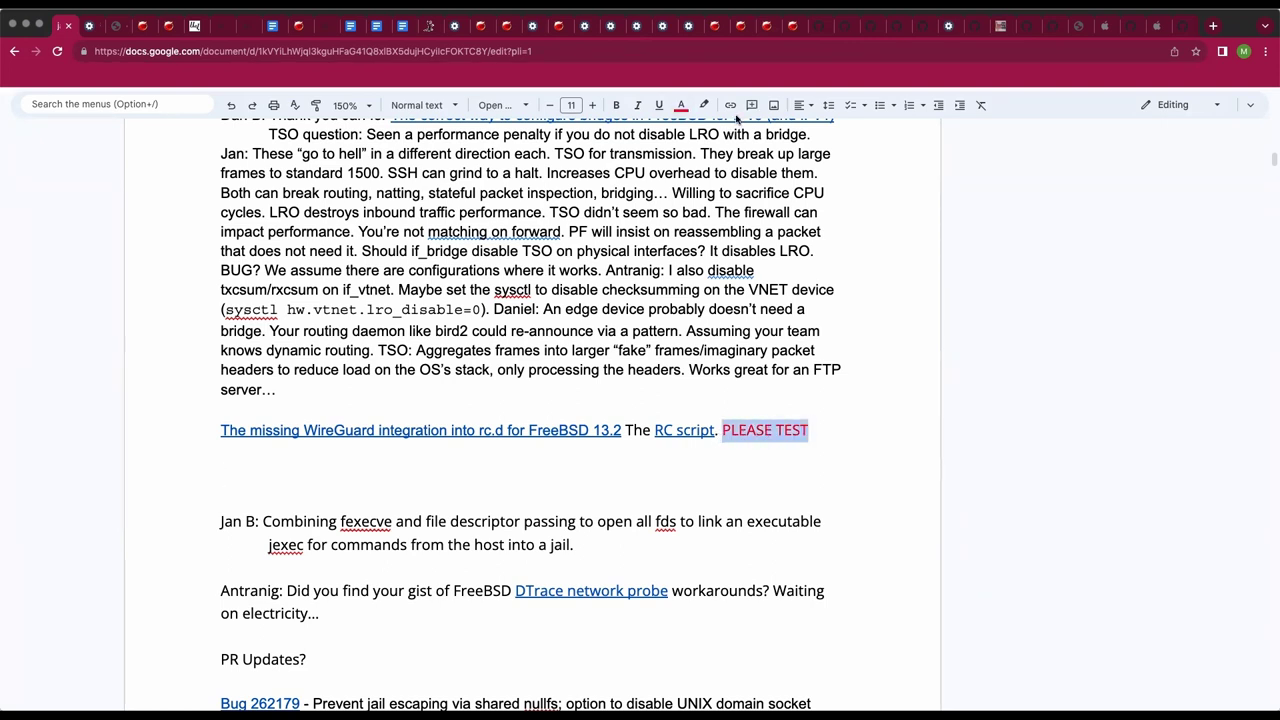
pyautogui.click(705, 106)
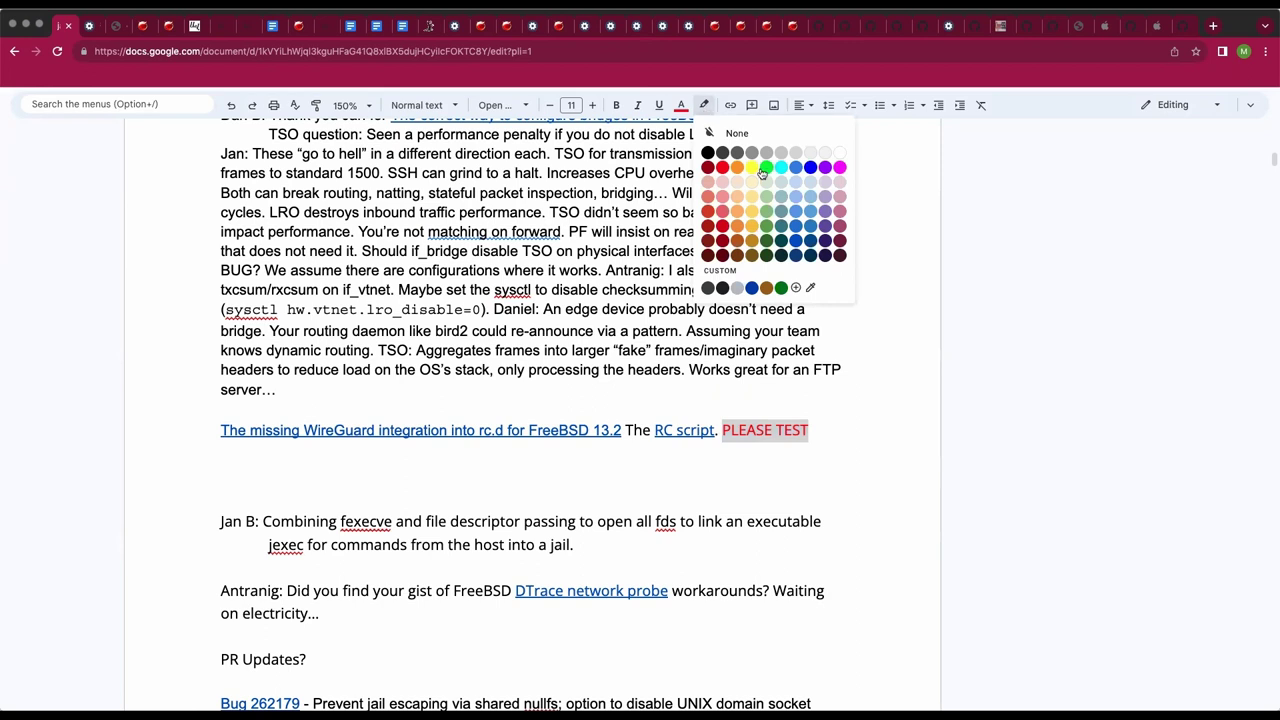